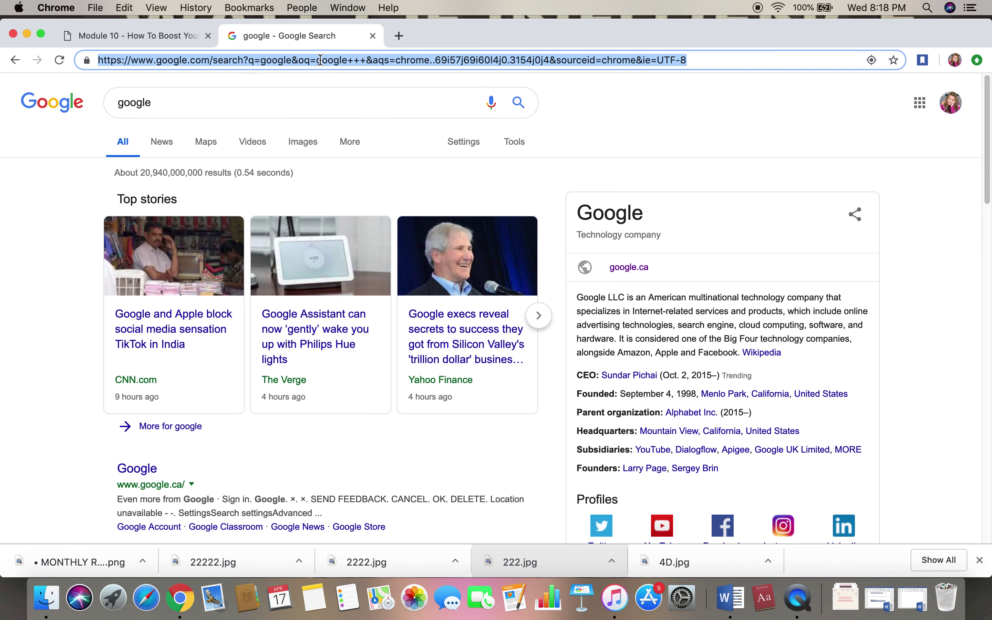
Go to the Google Forms home page at google.com/forms in Chrome.
{"action": "type", "text": "www.google.c"}
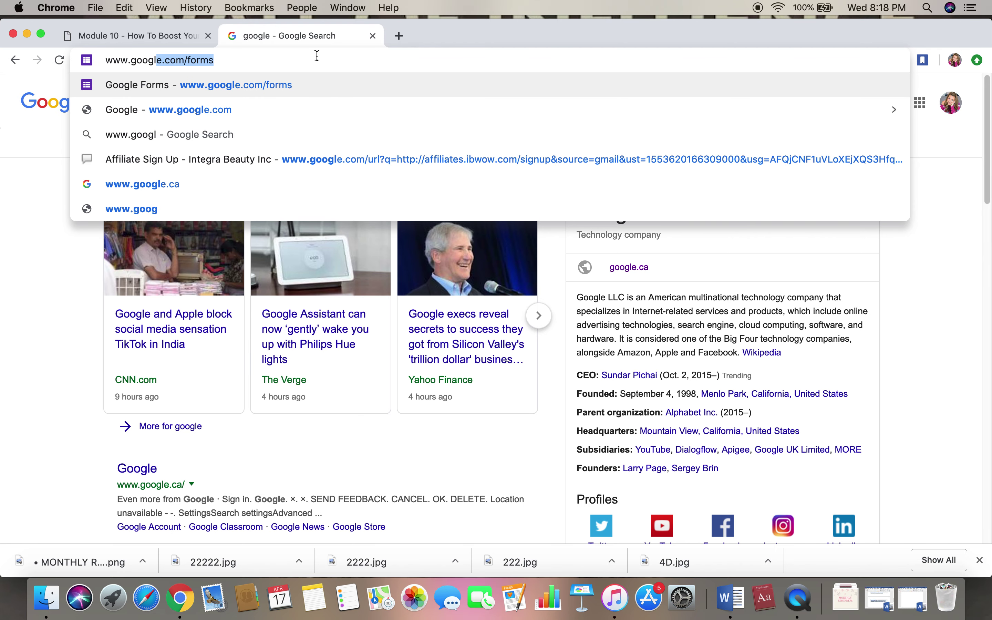
{"action": "type", "text": "om"}
{"action": "key", "text": "Return"}
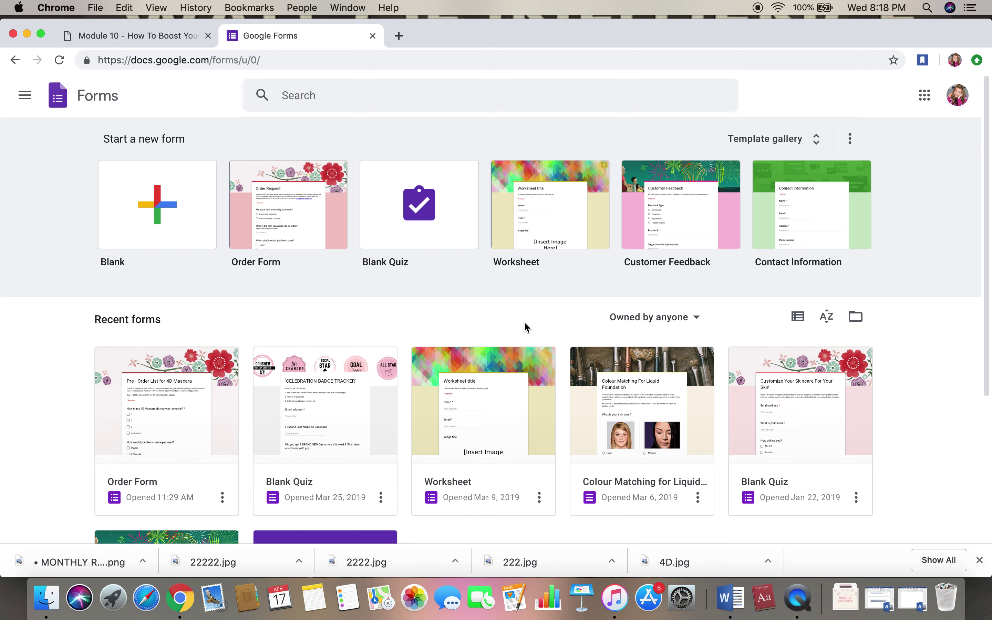
Create a new form from the Order Form template in the Template gallery's Work section.
{"action": "left_click", "coordinate": [785, 142]}
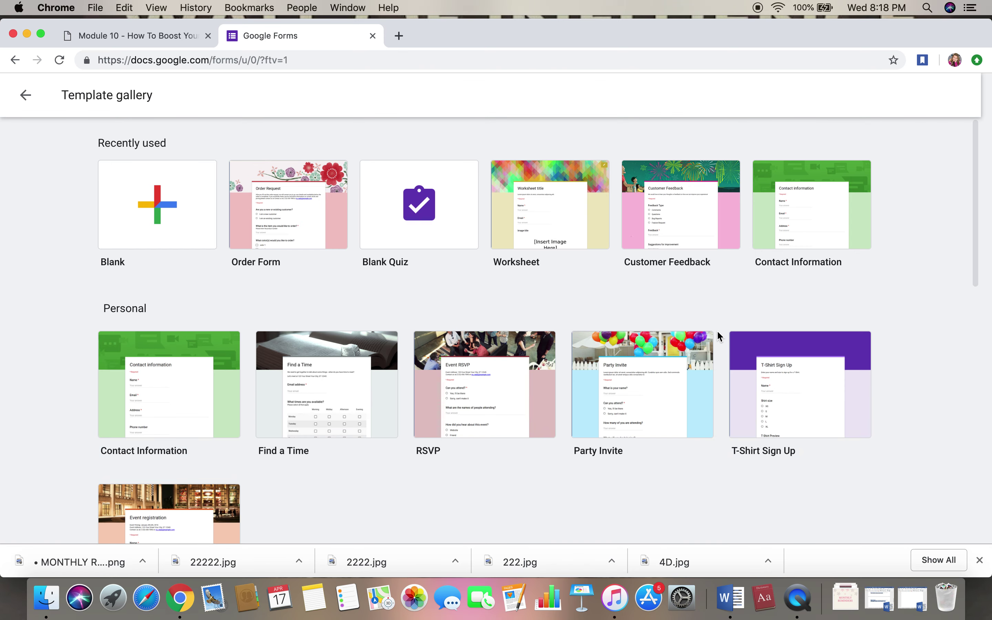
{"action": "scroll", "coordinate": [718, 337], "scroll_direction": "down", "scroll_amount": 4}
{"action": "scroll", "coordinate": [718, 336], "scroll_direction": "down", "scroll_amount": 3}
{"action": "scroll", "coordinate": [719, 335], "scroll_direction": "down", "scroll_amount": 5}
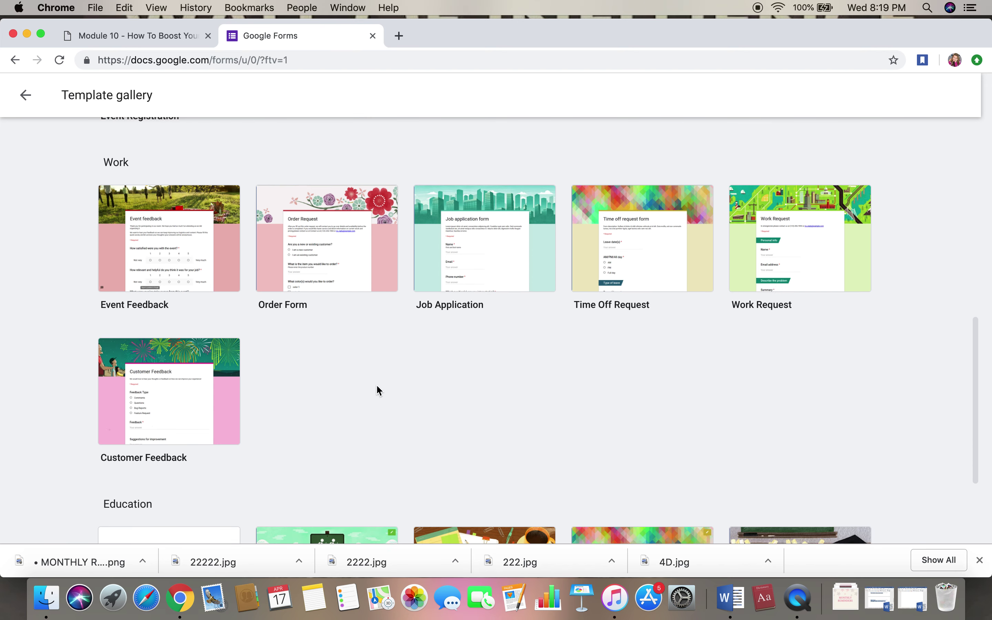
{"action": "scroll", "coordinate": [377, 387], "scroll_direction": "down", "scroll_amount": 2}
{"action": "scroll", "coordinate": [377, 389], "scroll_direction": "down", "scroll_amount": 2}
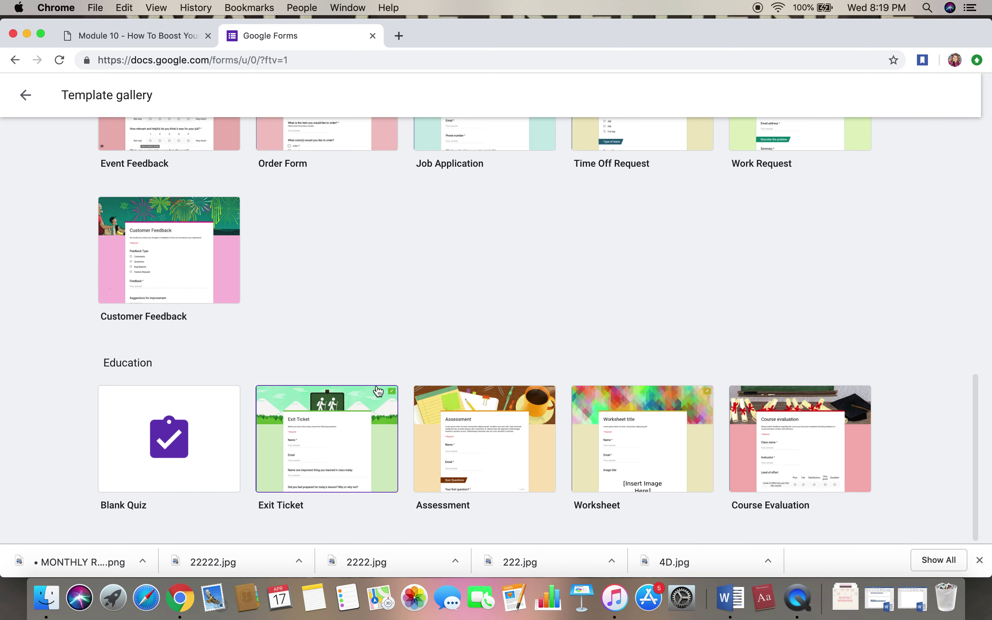
{"action": "scroll", "coordinate": [376, 390], "scroll_direction": "up", "scroll_amount": 3}
{"action": "scroll", "coordinate": [377, 390], "scroll_direction": "up", "scroll_amount": 2}
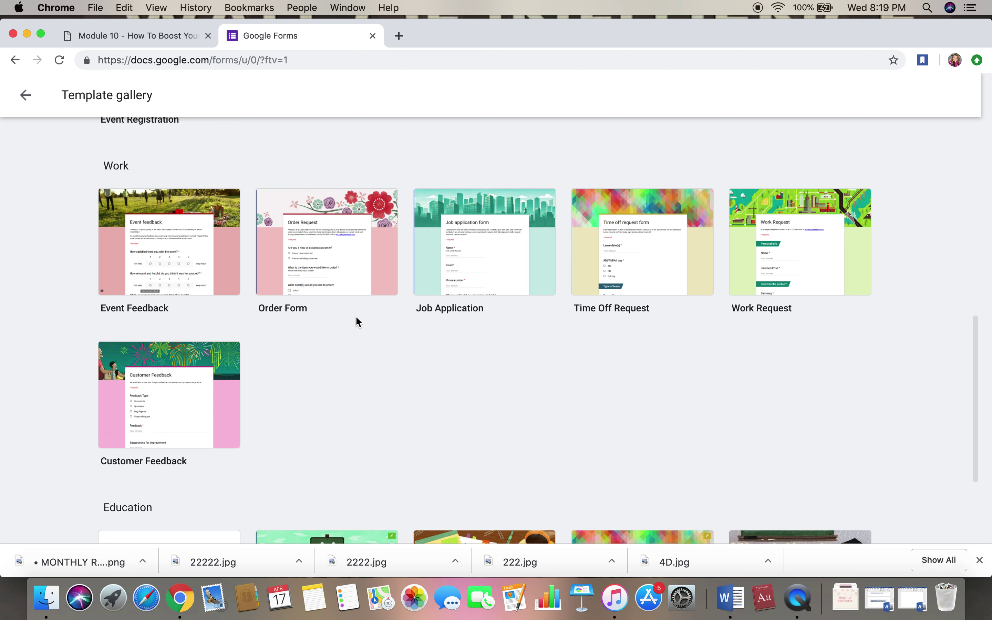
{"action": "left_click", "coordinate": [351, 261]}
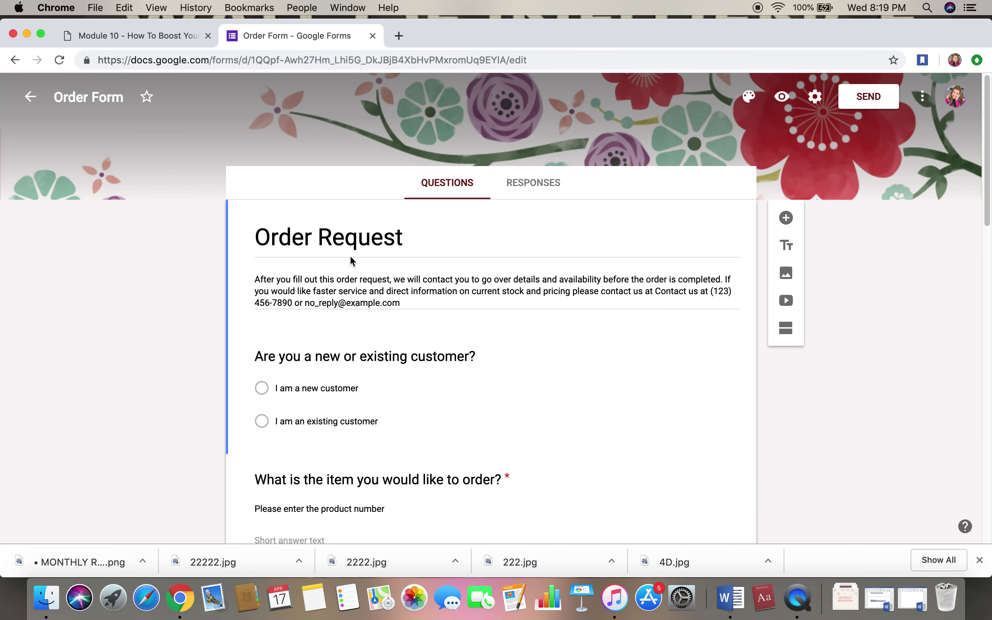
Retitle the form 'Pre-Order 4D Mascara' and replace the sample description with placeholder text.
{"action": "left_click", "coordinate": [410, 243]}
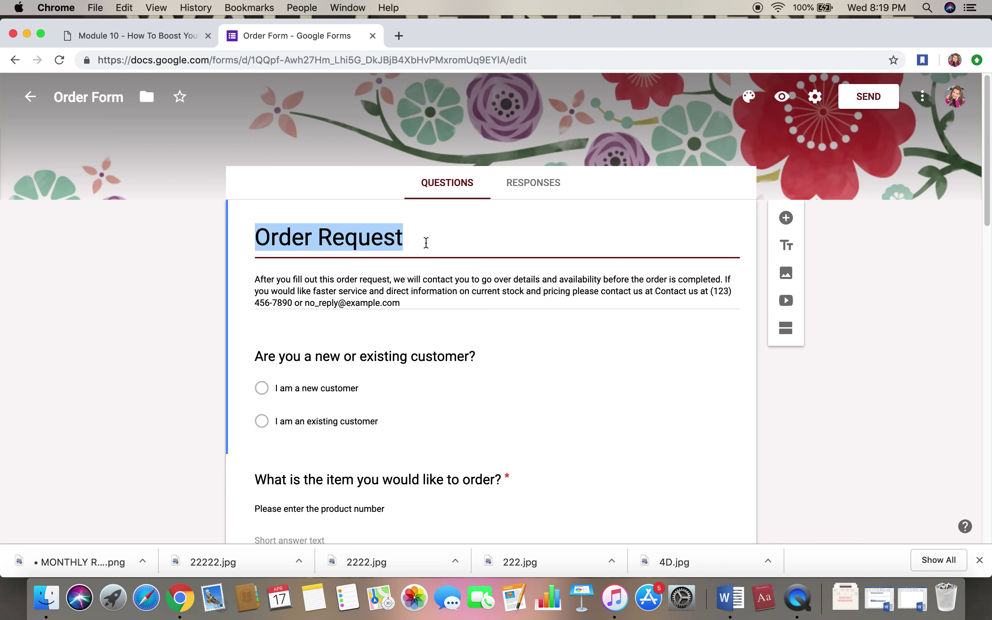
{"action": "left_click", "coordinate": [426, 242]}
{"action": "left_click_drag", "start_coordinate": [416, 240], "coordinate": [251, 237]}
{"action": "type", "text": "Pre-Or"}
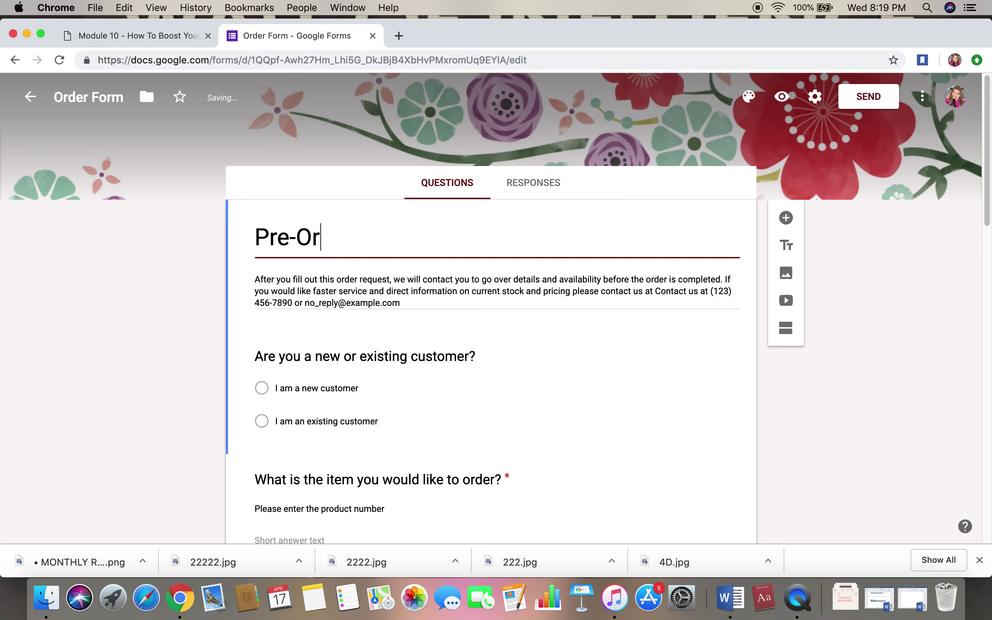
{"action": "type", "text": "der 4D"}
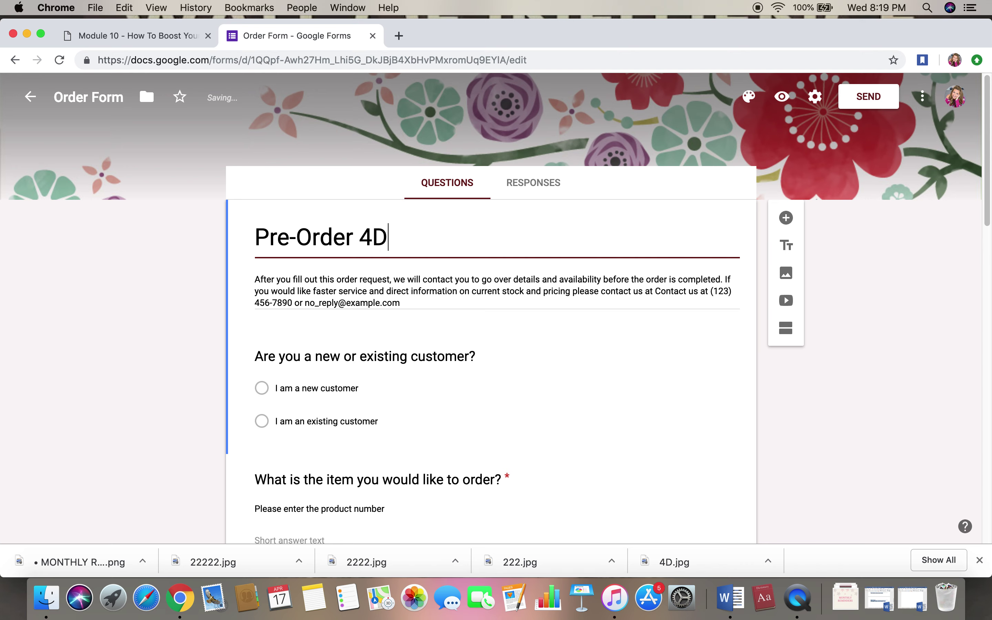
{"action": "type", "text": " Mascaera"}
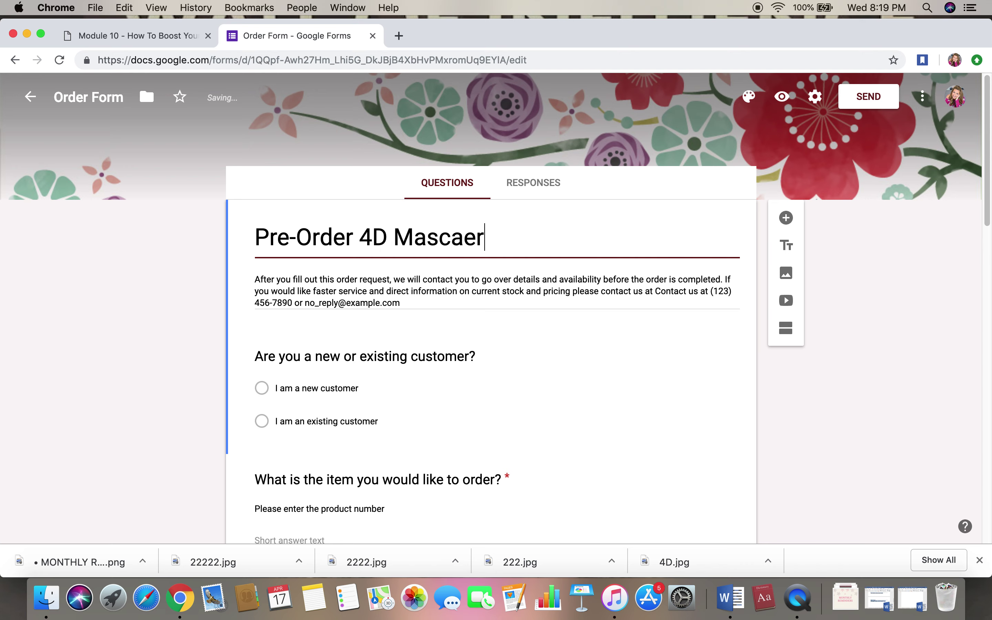
{"action": "key", "text": "BackSpace"}
{"action": "key", "text": "BackSpace"}
{"action": "key", "text": "BackSpace"}
{"action": "type", "text": "ra"}
{"action": "triple_click", "coordinate": [344, 292]}
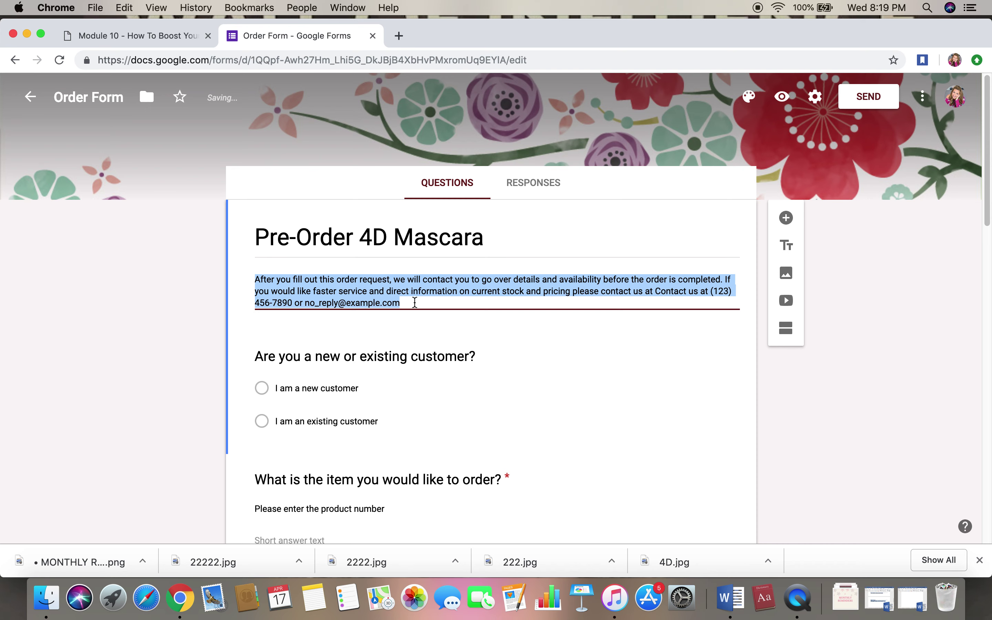
{"action": "type", "text": "Put in your d"}
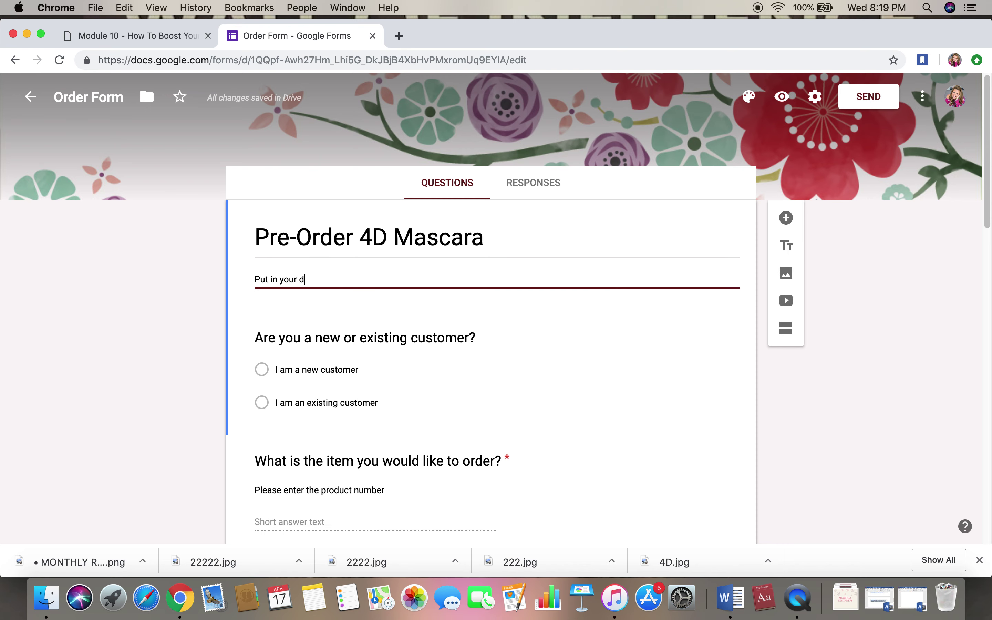
{"action": "type", "text": "escription abn"}
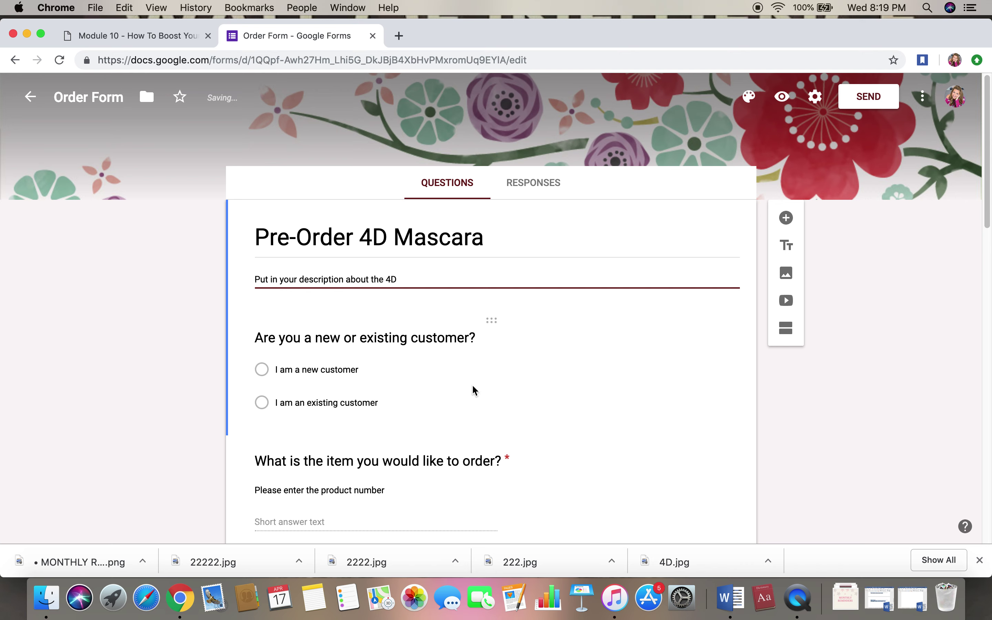
Delete the 'Are you a new or existing customer?' question from the form.
{"action": "left_click", "coordinate": [451, 337]}
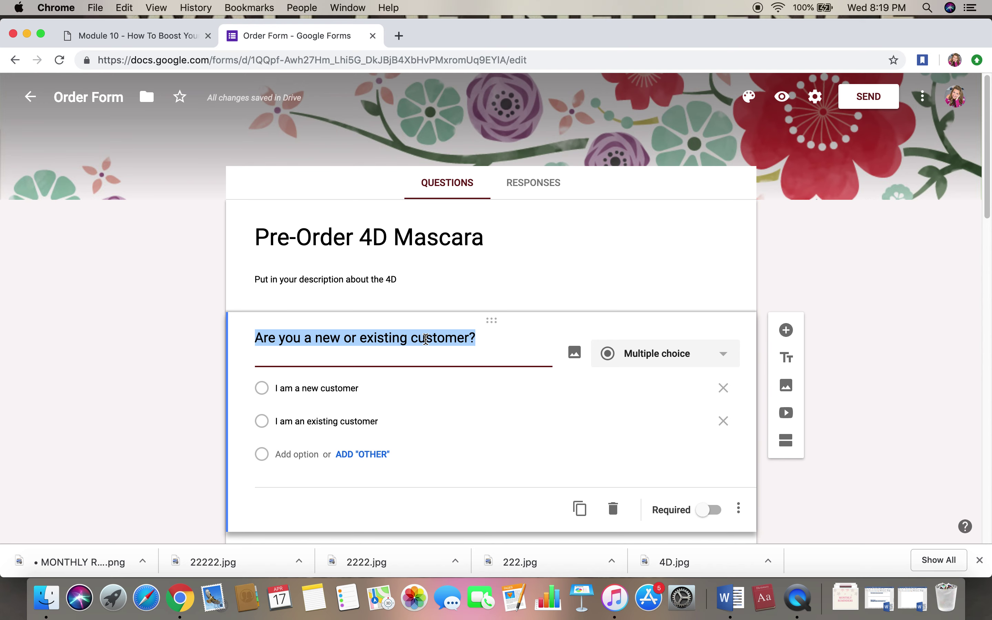
{"action": "scroll", "coordinate": [442, 343], "scroll_direction": "down", "scroll_amount": 2}
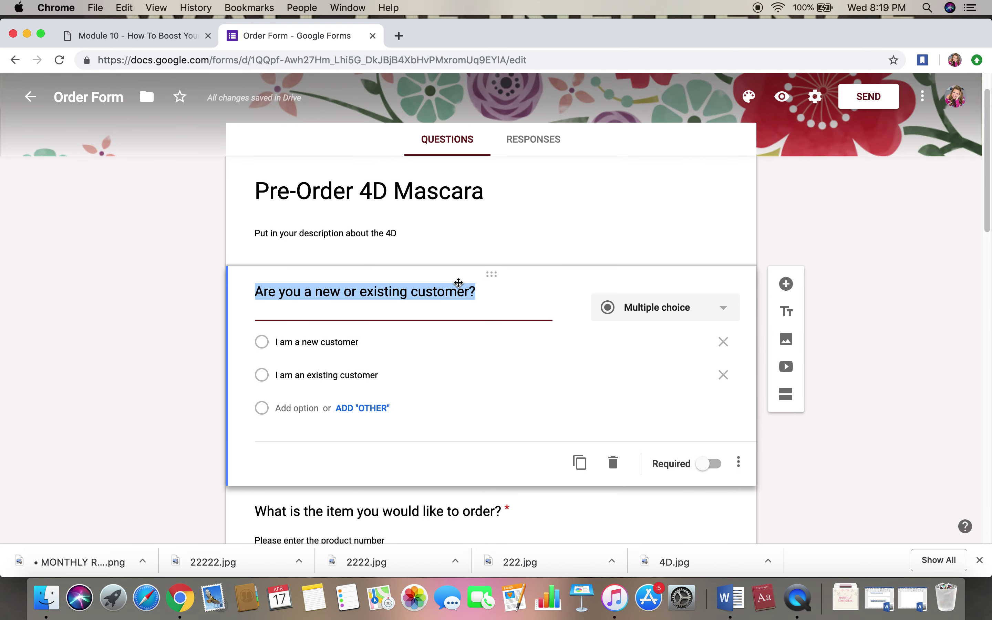
{"action": "left_click", "coordinate": [834, 328]}
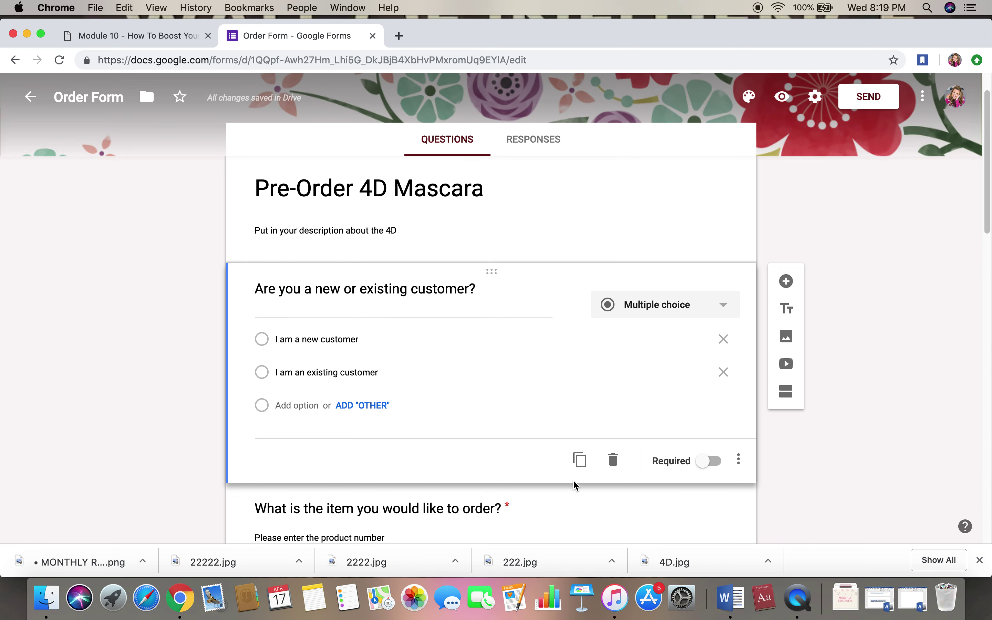
{"action": "scroll", "coordinate": [464, 408], "scroll_direction": "down", "scroll_amount": 15}
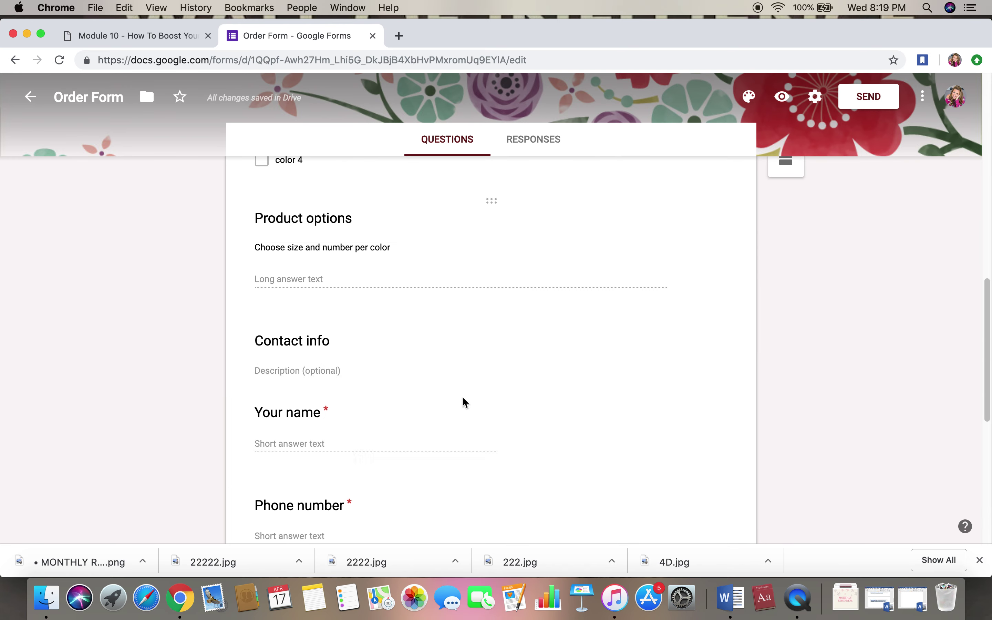
{"action": "scroll", "coordinate": [465, 403], "scroll_direction": "down", "scroll_amount": 6}
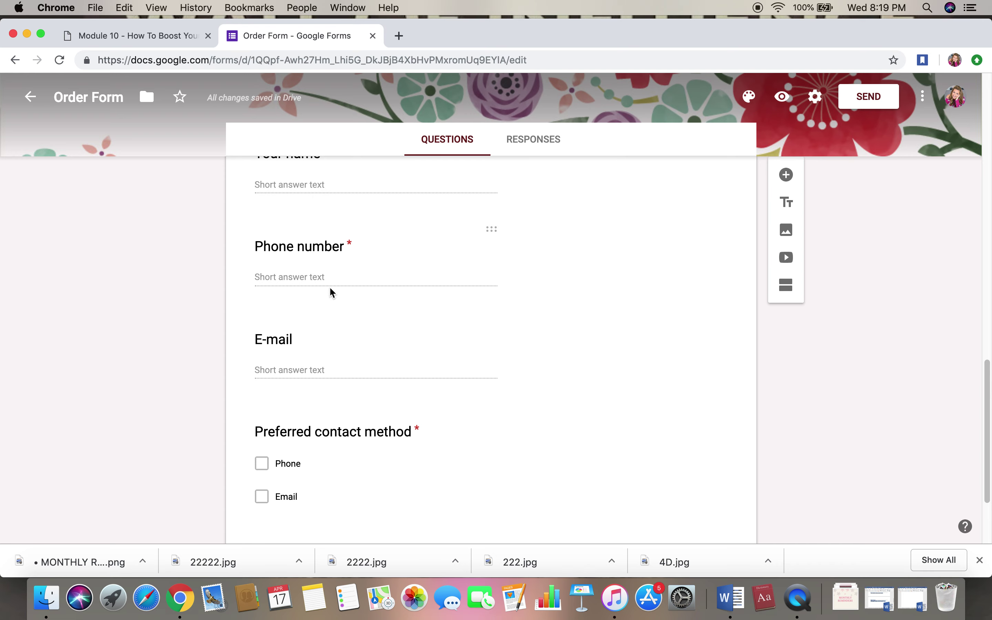
{"action": "scroll", "coordinate": [332, 292], "scroll_direction": "up", "scroll_amount": 2}
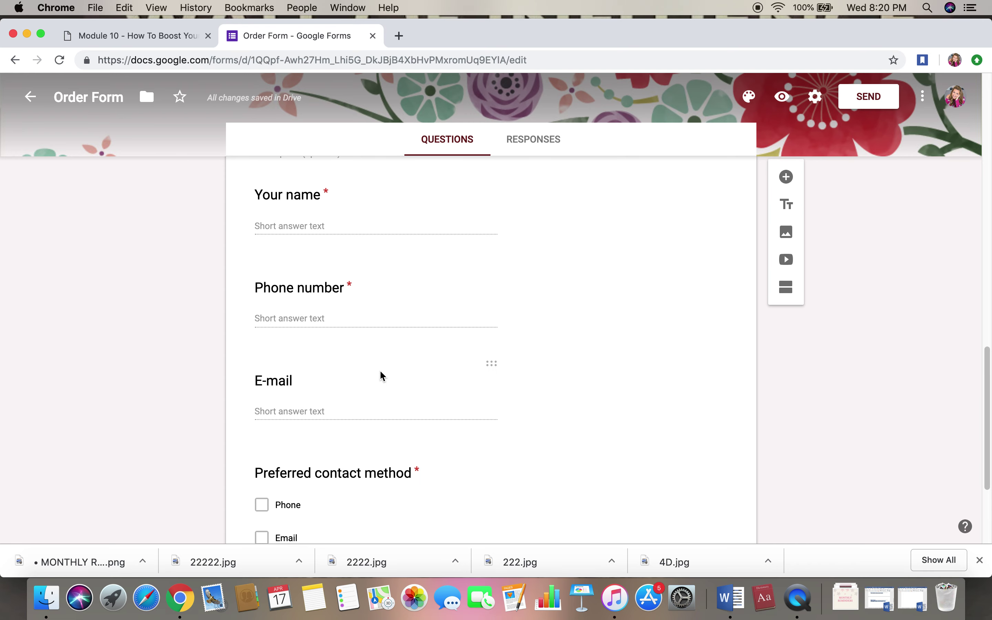
{"action": "scroll", "coordinate": [384, 377], "scroll_direction": "up", "scroll_amount": 20}
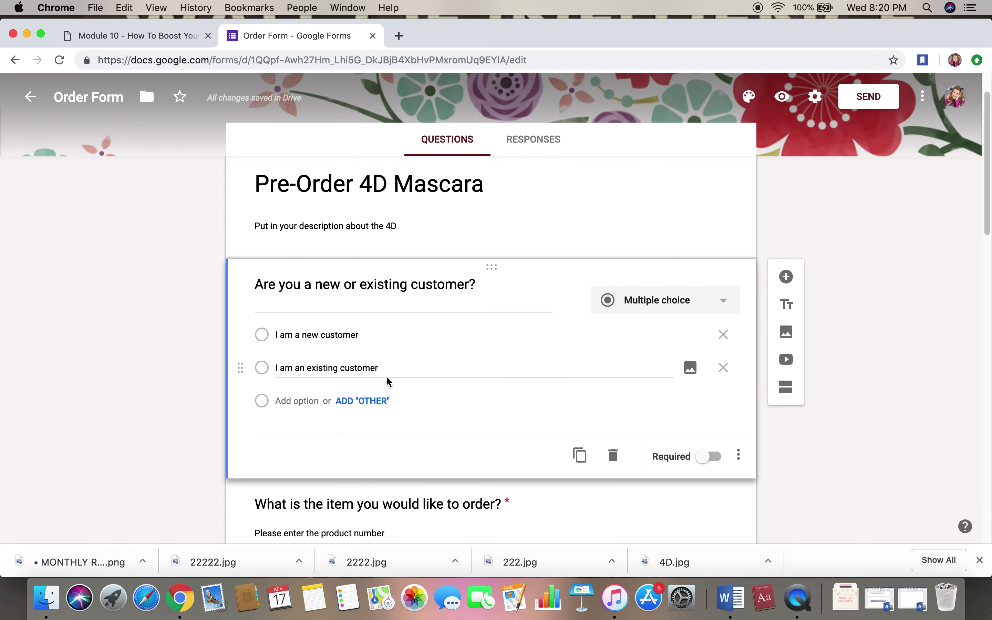
{"action": "left_click", "coordinate": [471, 288]}
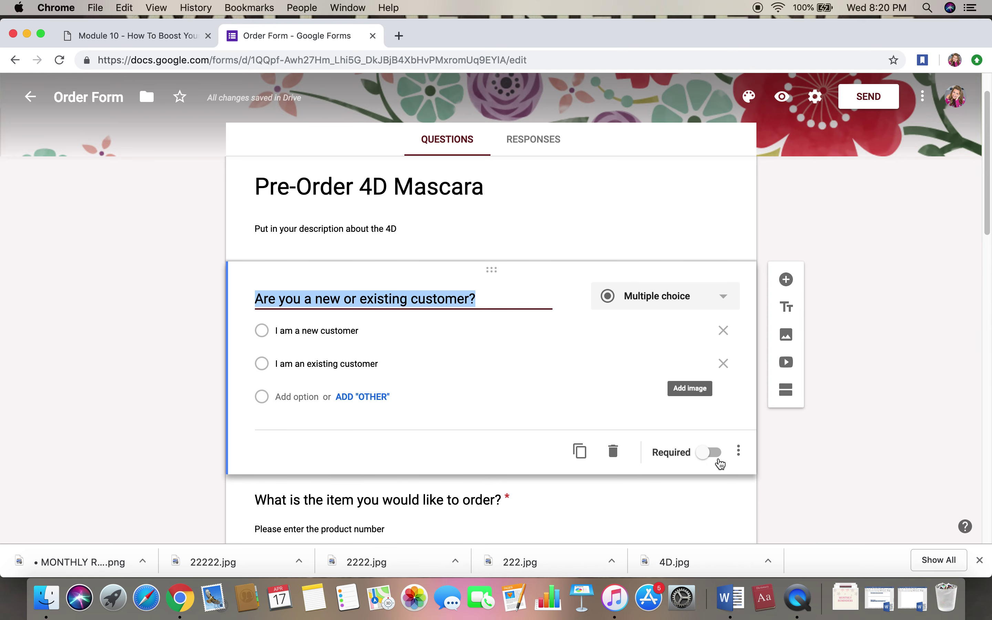
{"action": "left_click", "coordinate": [613, 452]}
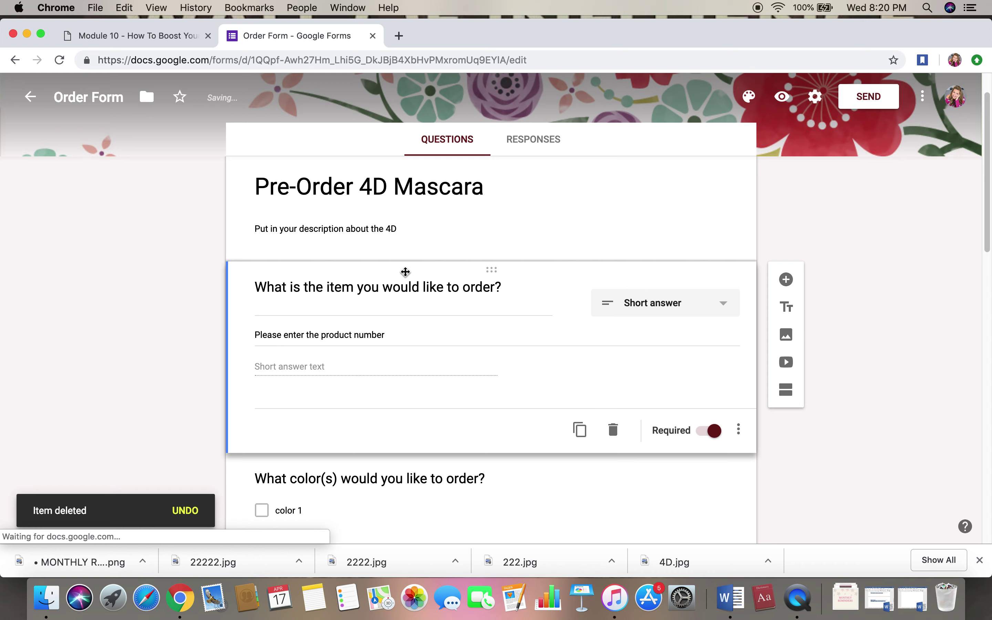
Retitle the first question 'How many 4D Mascara do you want to order?'.
{"action": "left_click", "coordinate": [494, 291]}
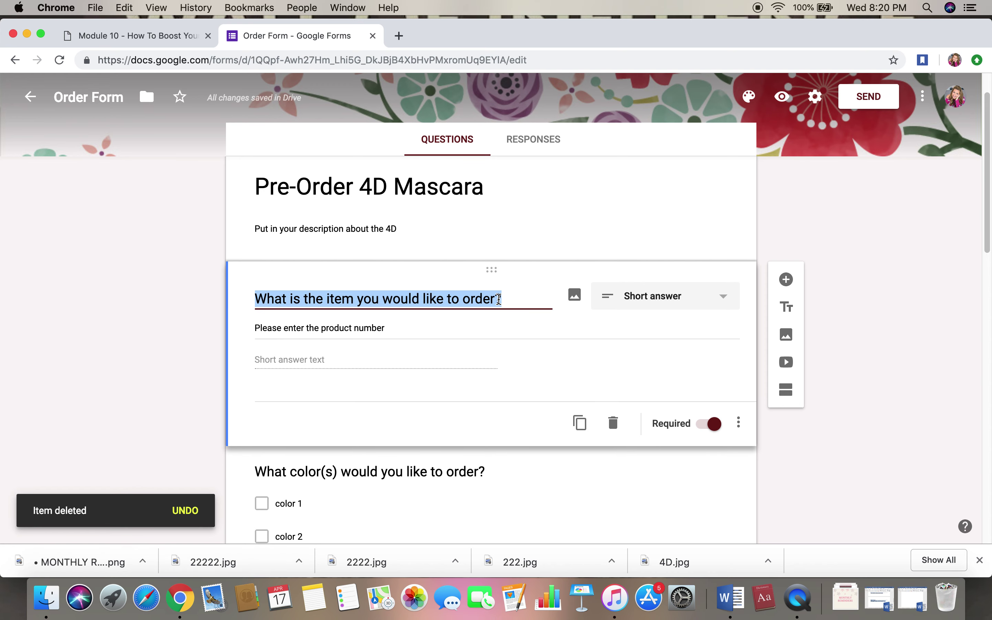
{"action": "type", "text": "How many "}
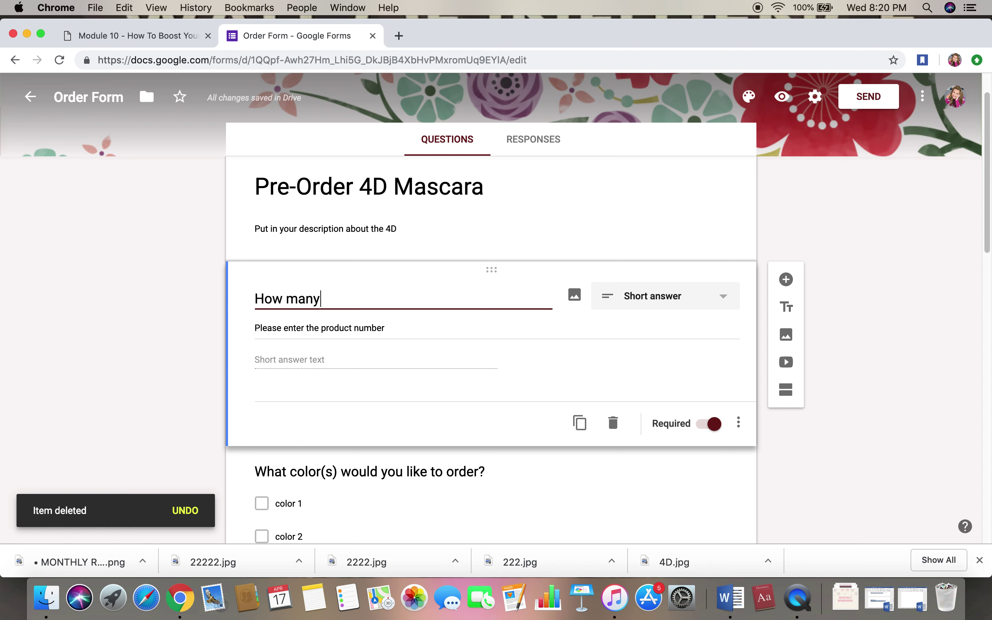
{"action": "type", "text": "4D Ma"}
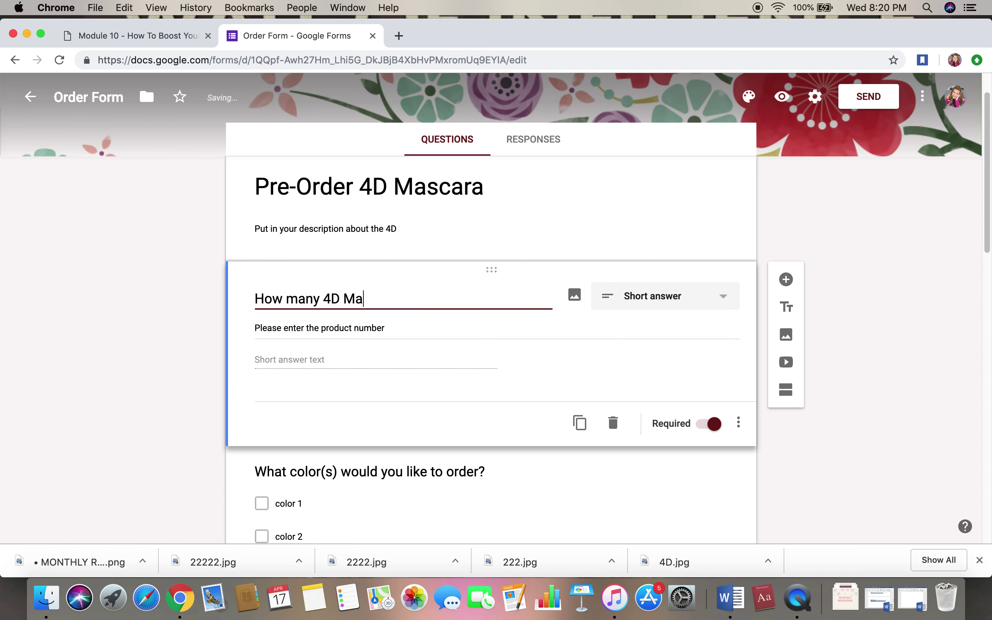
{"action": "type", "text": "scara do"}
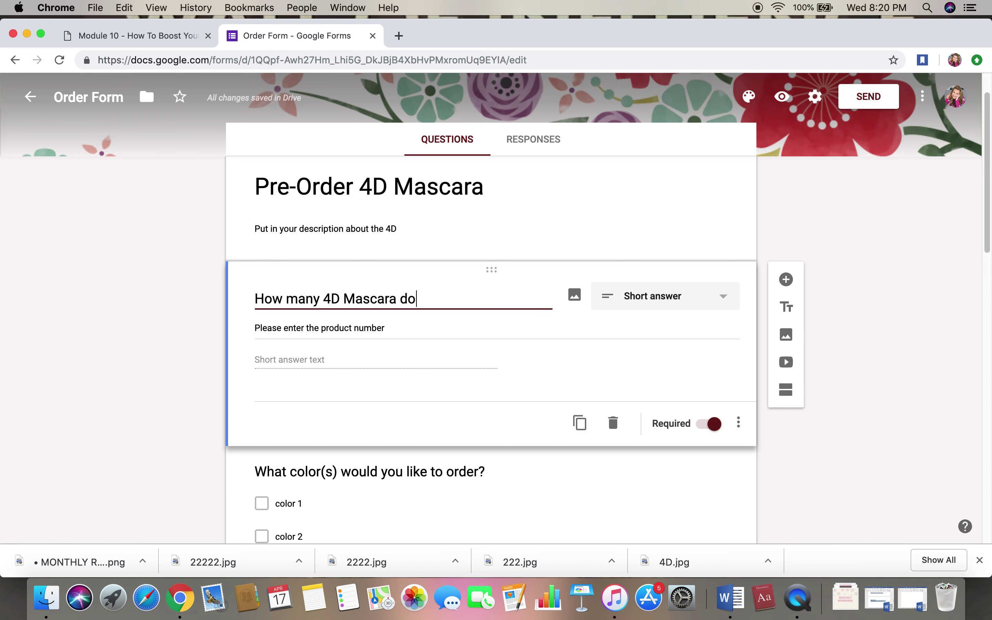
{"action": "type", "text": " you want to or"}
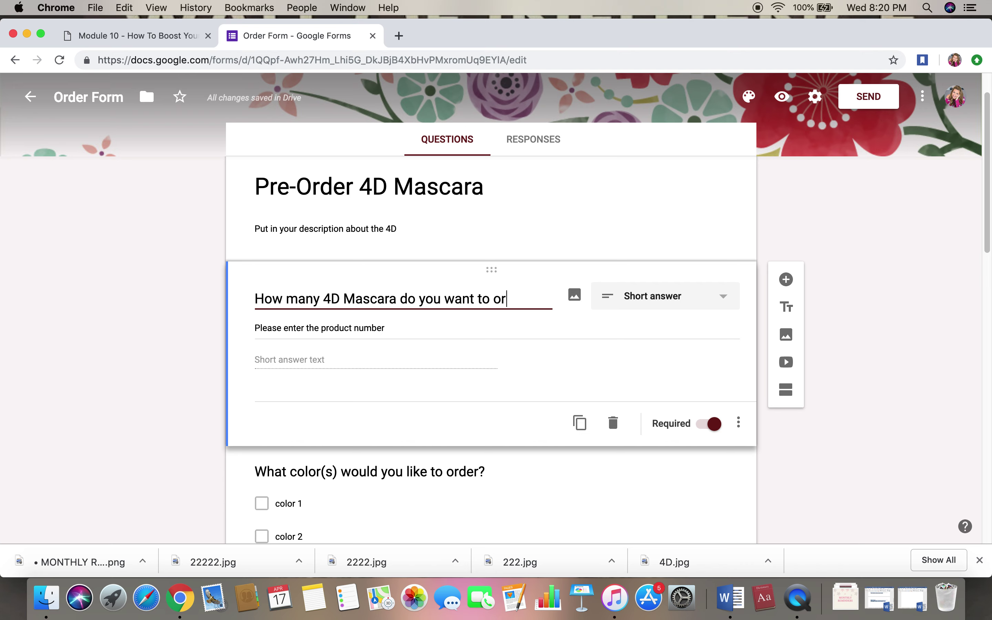
{"action": "type", "text": "der?"}
{"action": "triple_click", "coordinate": [431, 328]}
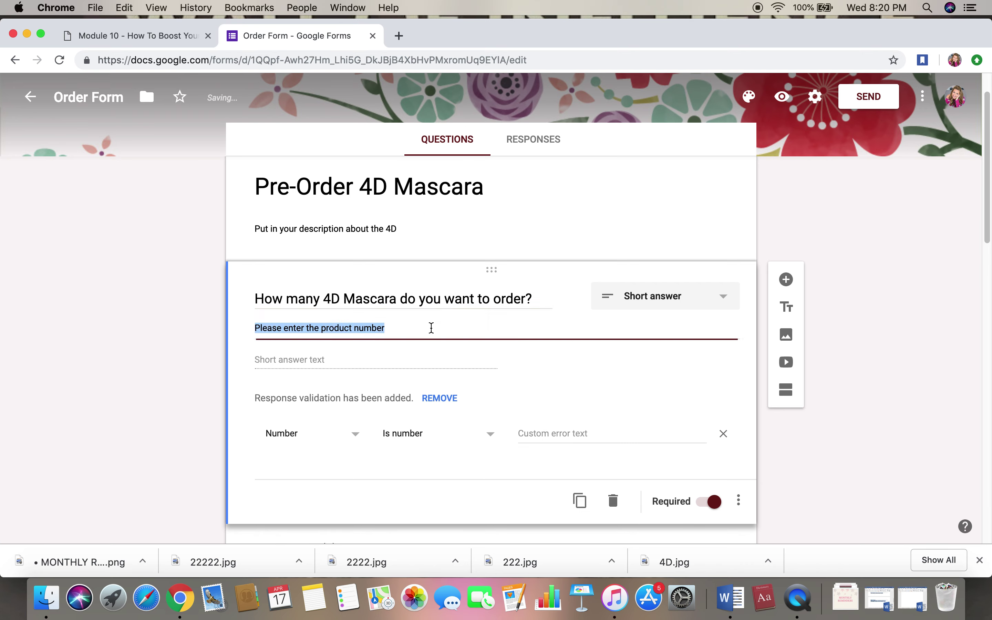
Make it a checkbox question with answer choices 1, 2, 3 and 4.
{"action": "left_click", "coordinate": [681, 303]}
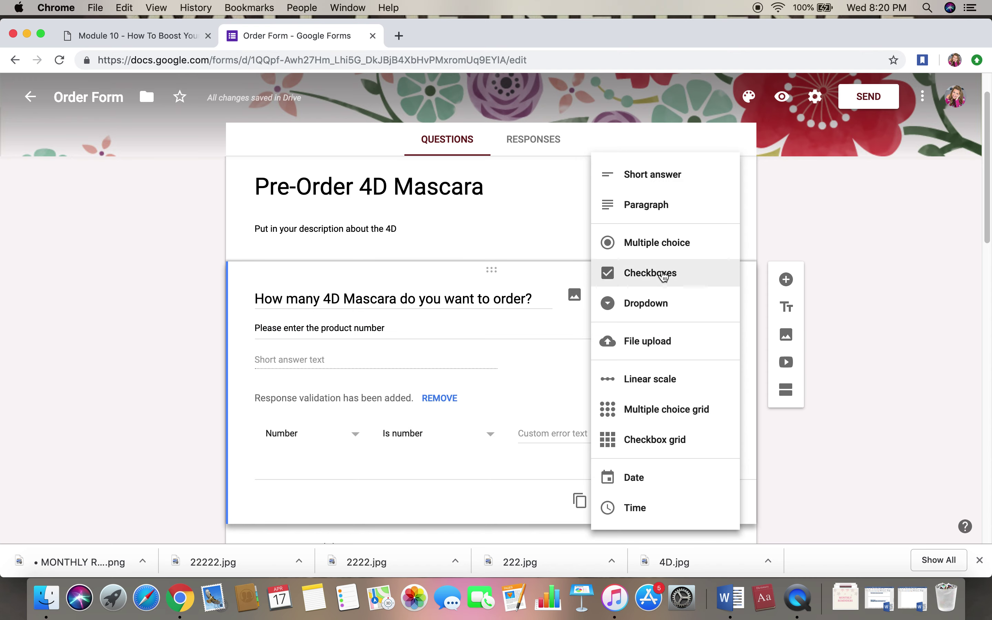
{"action": "left_click", "coordinate": [662, 280]}
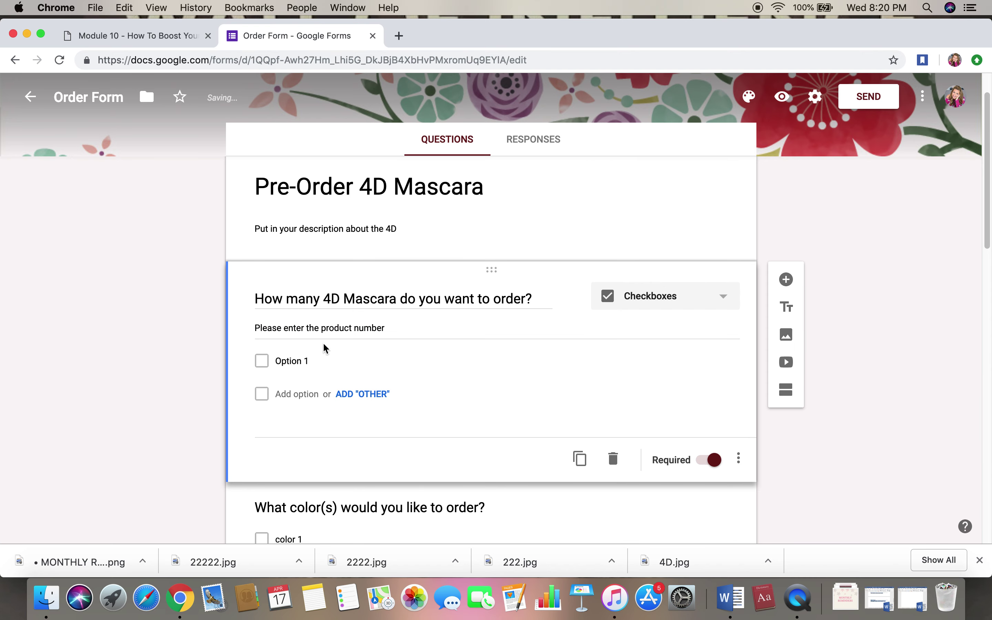
{"action": "left_click", "coordinate": [314, 361]}
{"action": "type", "text": "1"}
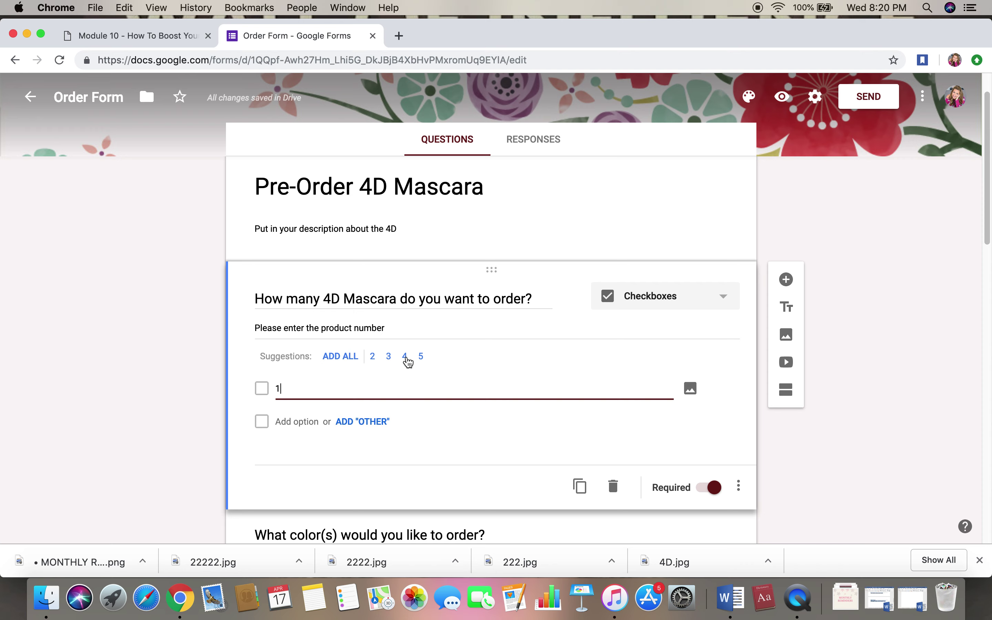
{"action": "left_click", "coordinate": [406, 356]}
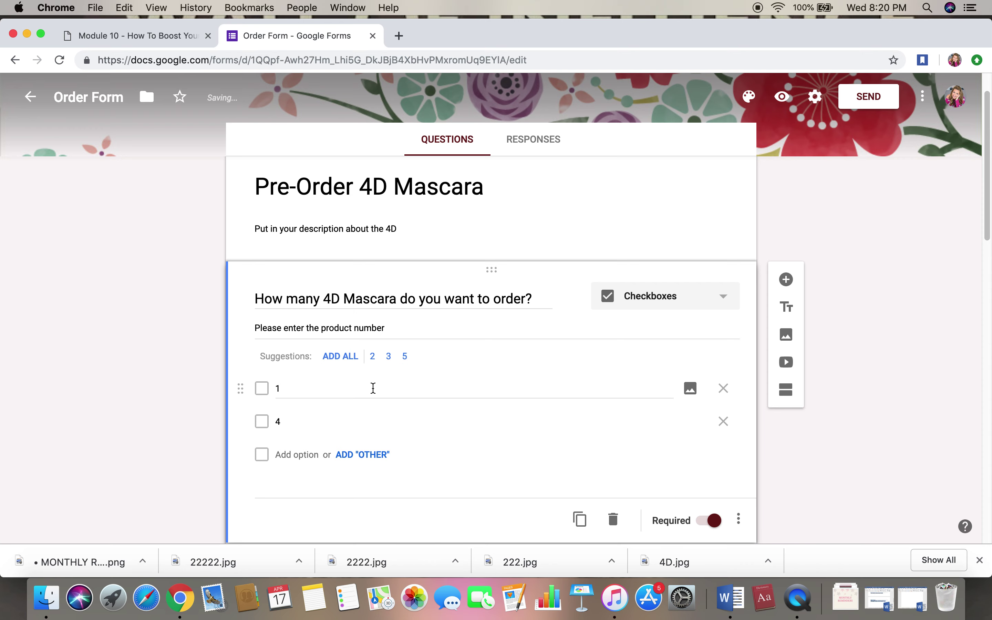
{"action": "double_click", "coordinate": [278, 421]}
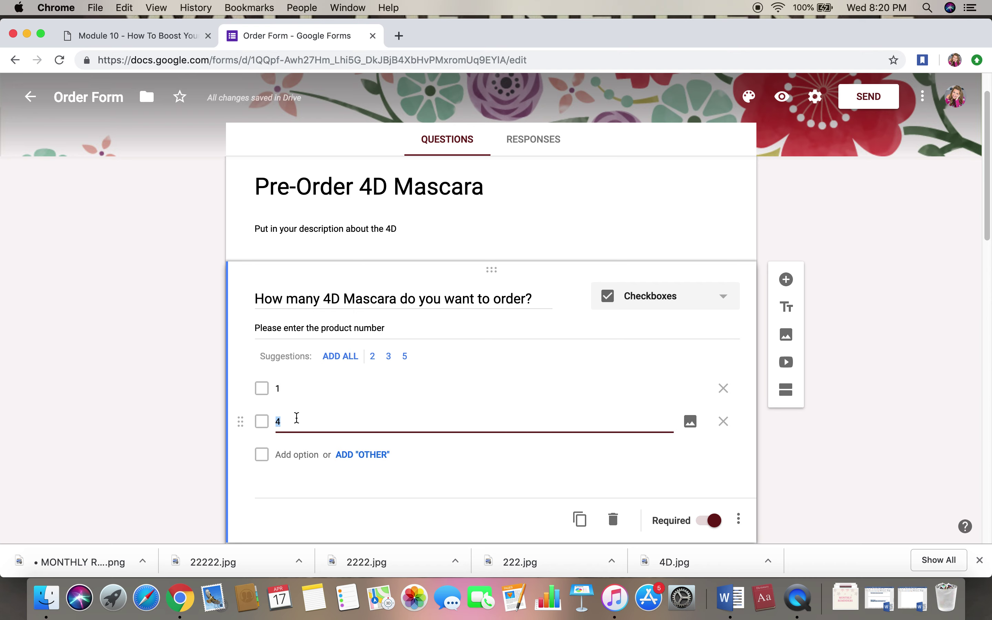
{"action": "type", "text": "2"}
{"action": "key", "text": "Return"}
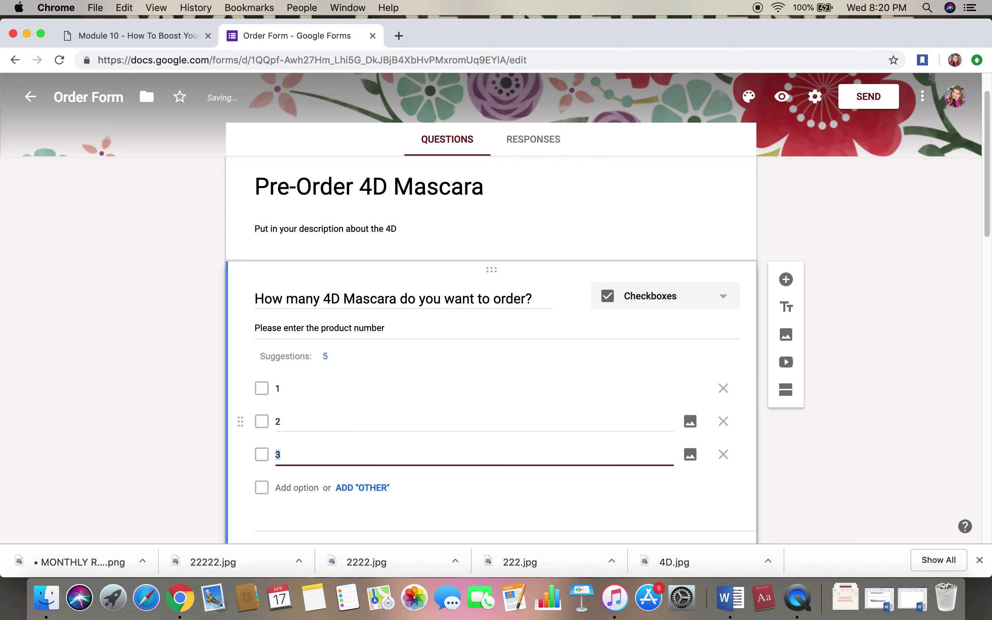
{"action": "key", "text": "Return"}
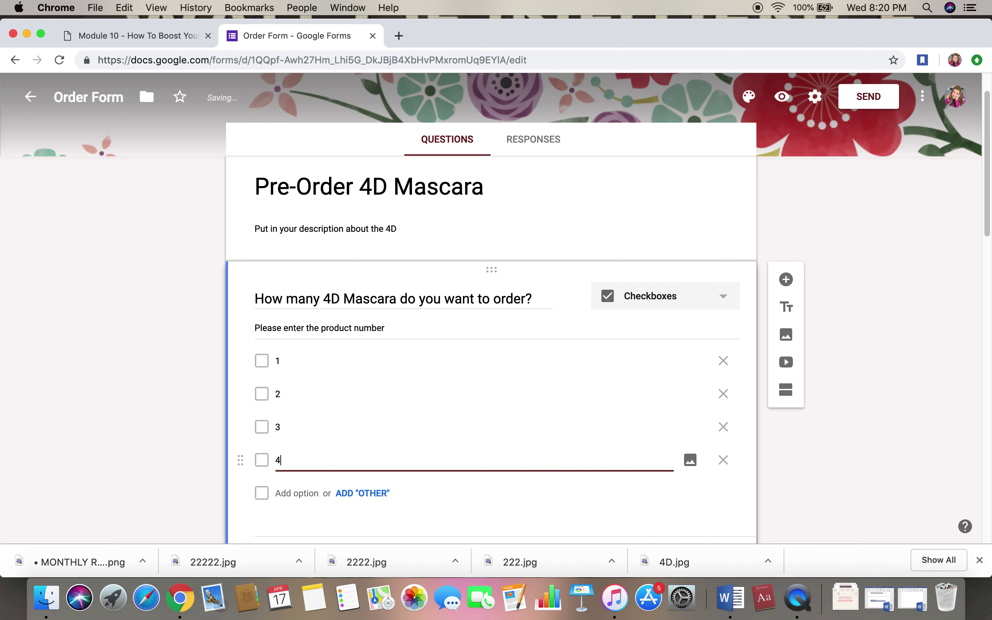
{"action": "left_click", "coordinate": [248, 478]}
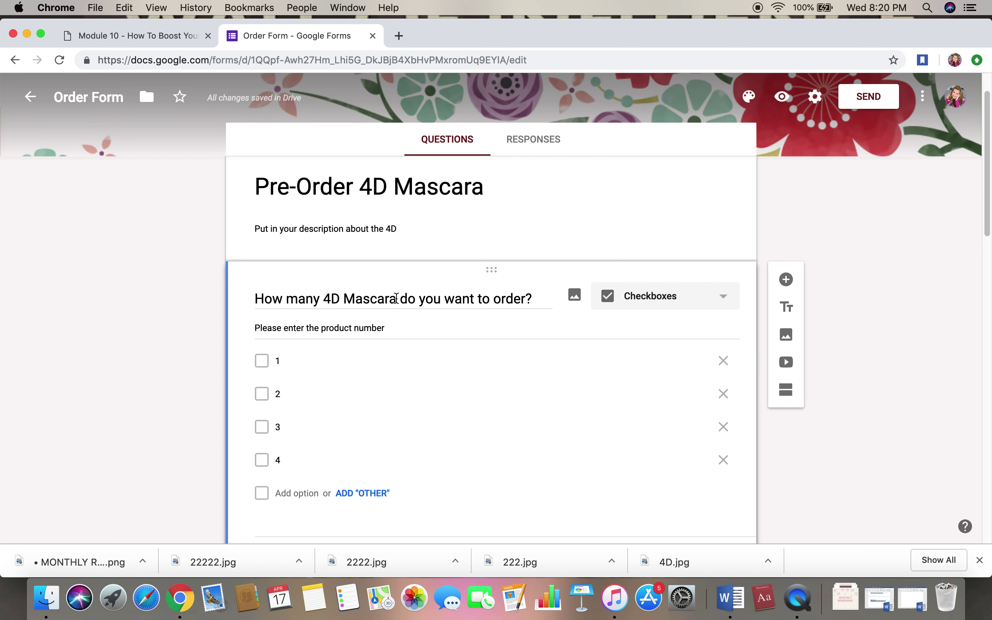
Reword the quantity question to 'How many 4D Mascara's do you want?' and delete its product-number hint.
{"action": "triple_click", "coordinate": [396, 299]}
{"action": "type", "text": "'s"}
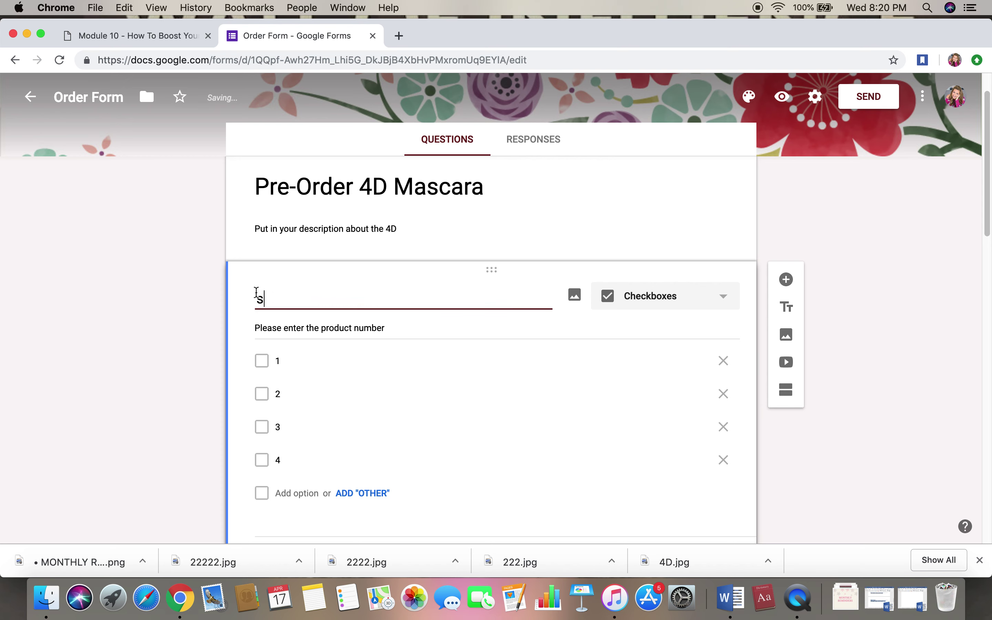
{"action": "key", "text": "BackSpace"}
{"action": "key", "text": "BackSpace"}
{"action": "type", "text": "How Ma"}
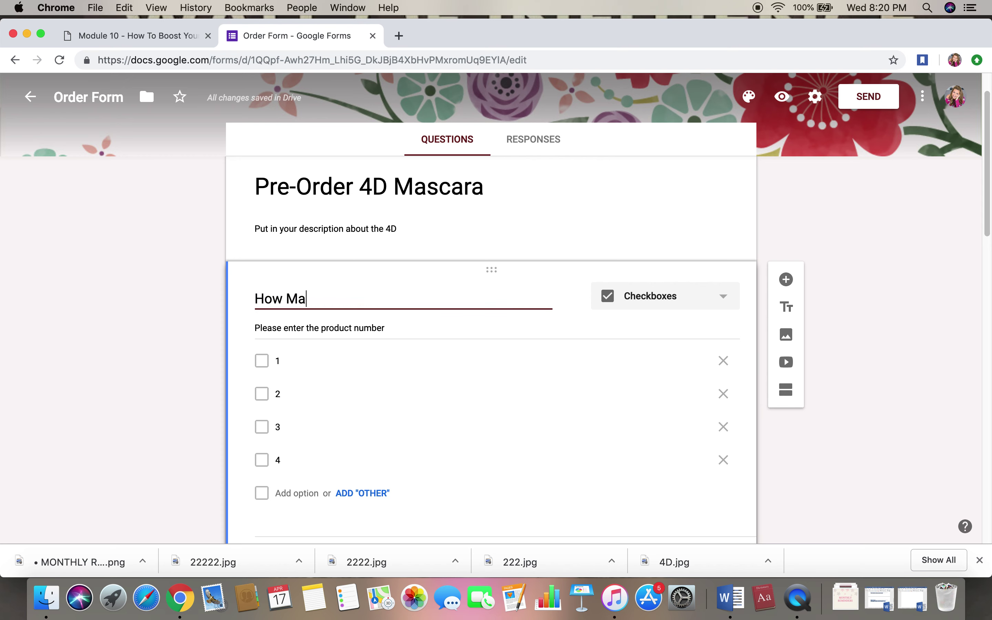
{"action": "type", "text": "many 4D Mascara"}
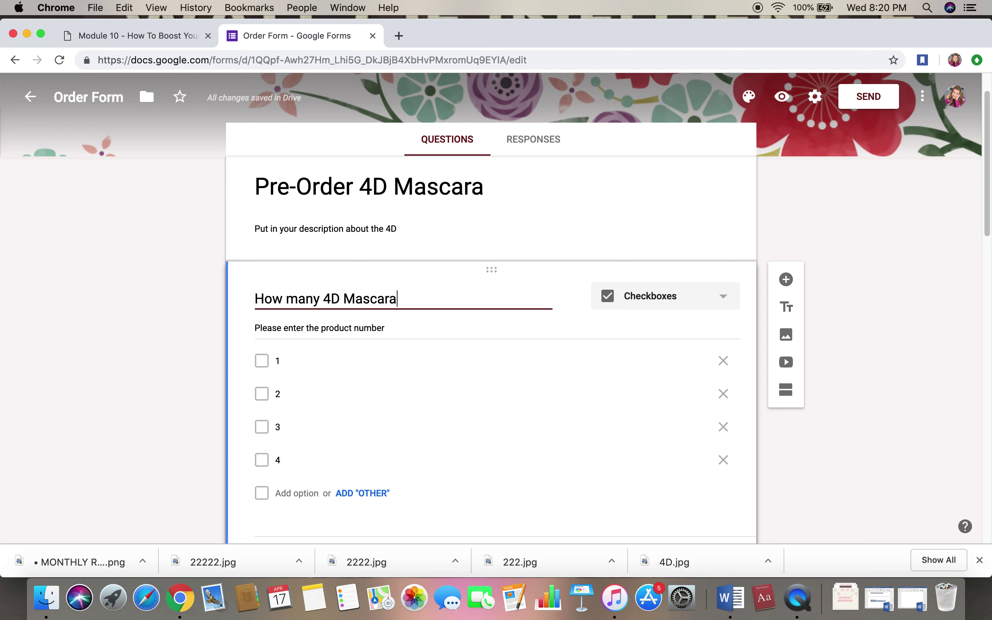
{"action": "type", "text": "'s do you wa"}
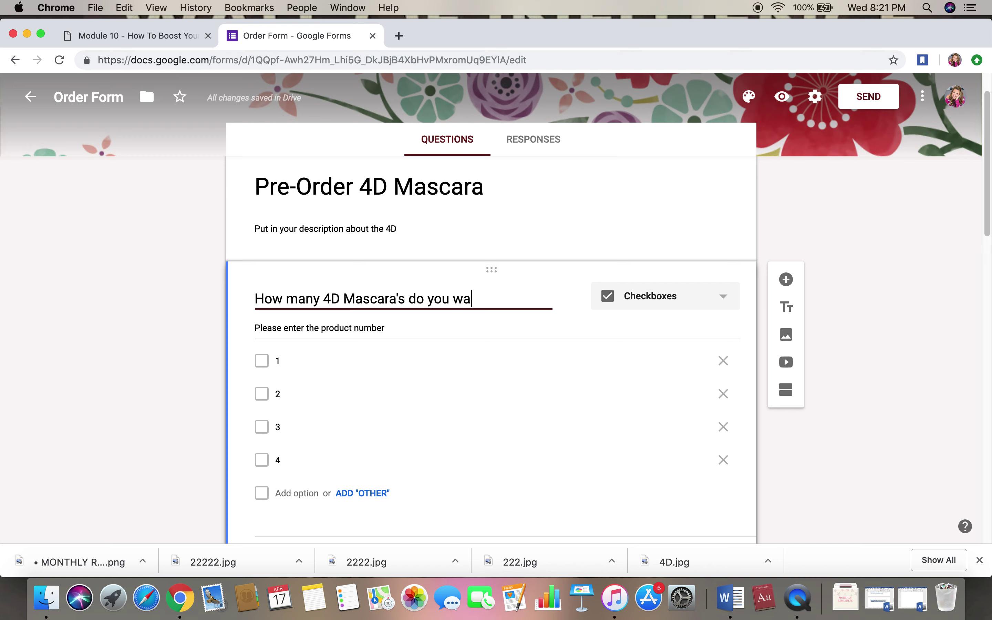
{"action": "type", "text": "nt?"}
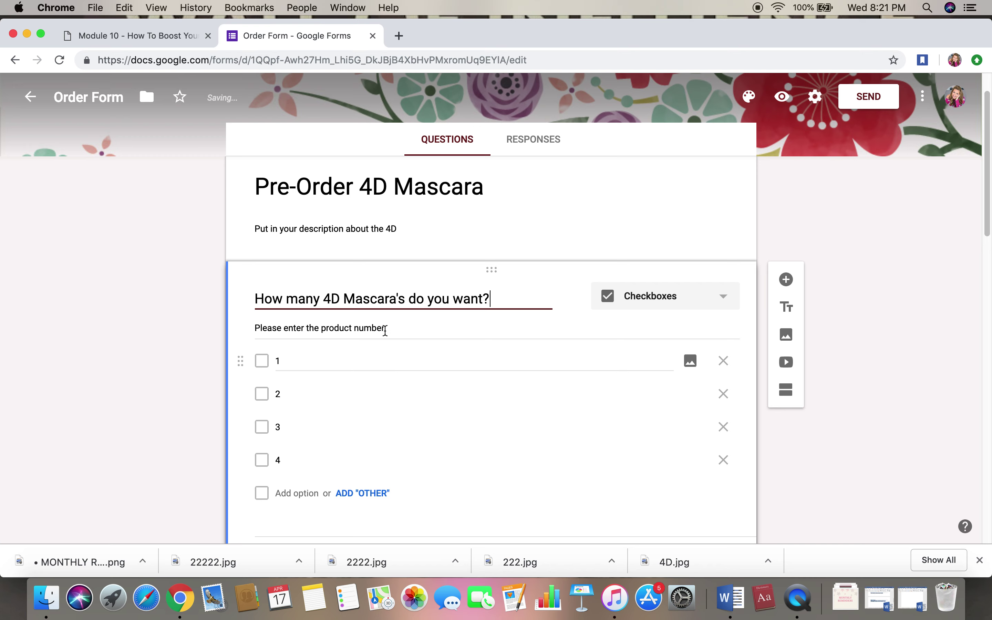
{"action": "left_click_drag", "start_coordinate": [385, 330], "coordinate": [256, 324]}
{"action": "key", "text": "BackSpace"}
{"action": "key", "text": "BackSpace"}
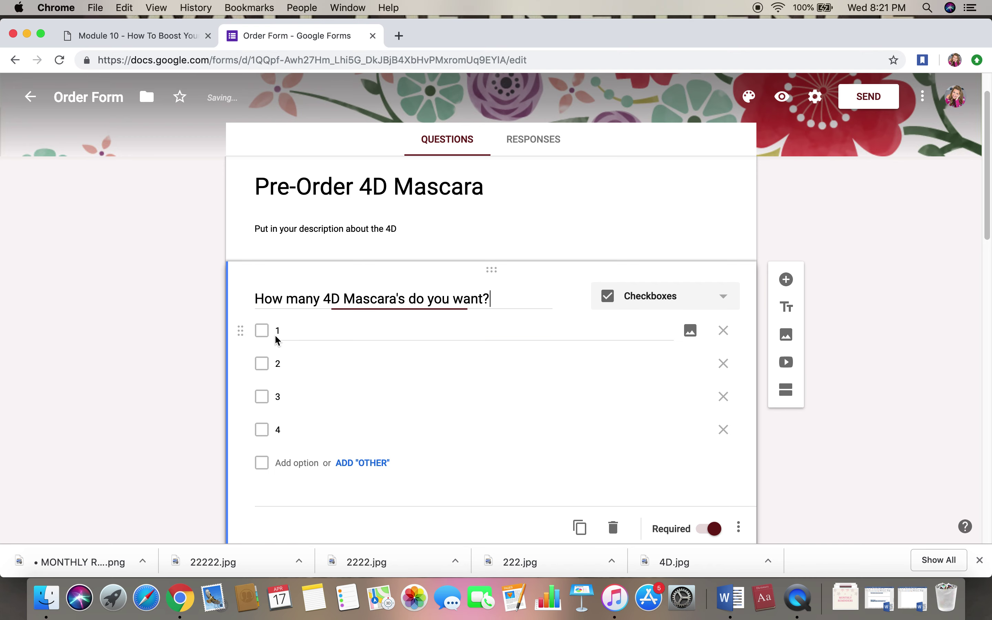
{"action": "scroll", "coordinate": [451, 447], "scroll_direction": "down", "scroll_amount": 1}
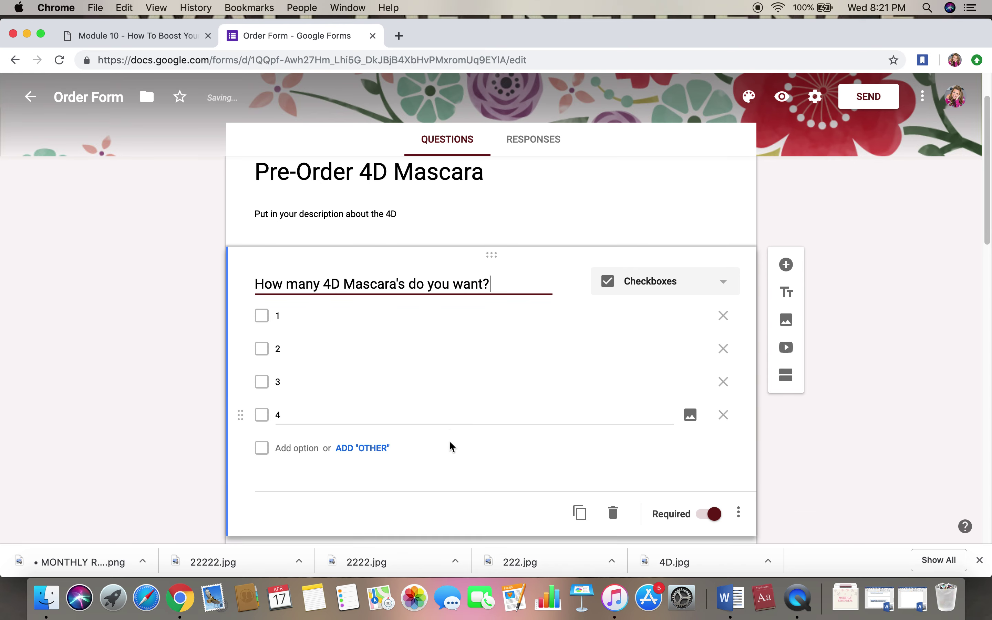
{"action": "scroll", "coordinate": [451, 446], "scroll_direction": "down", "scroll_amount": 8}
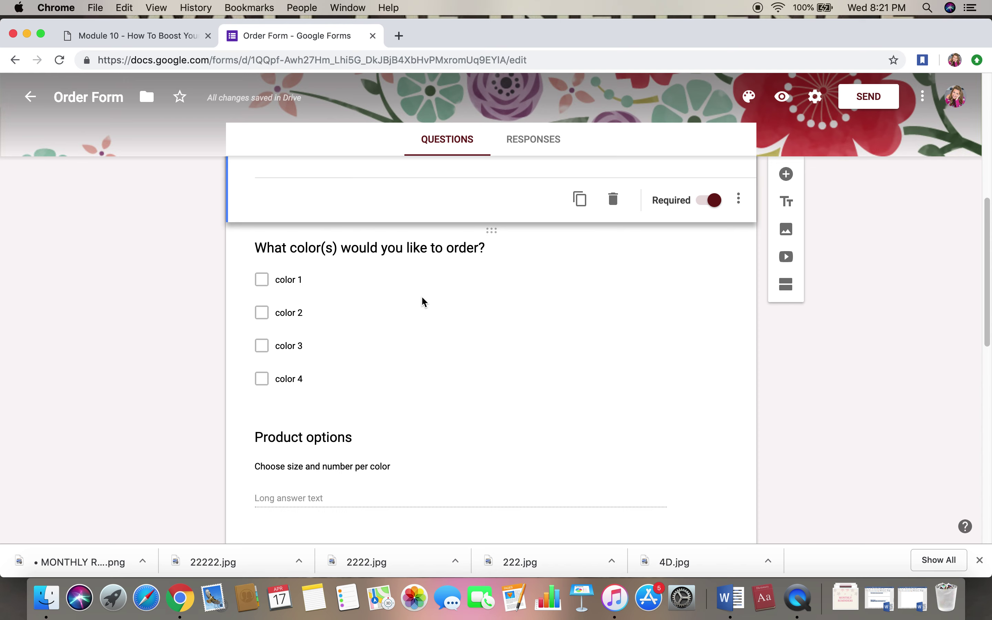
Retitle the colour question 'How would you like to make payment?'.
{"action": "left_click", "coordinate": [477, 248]}
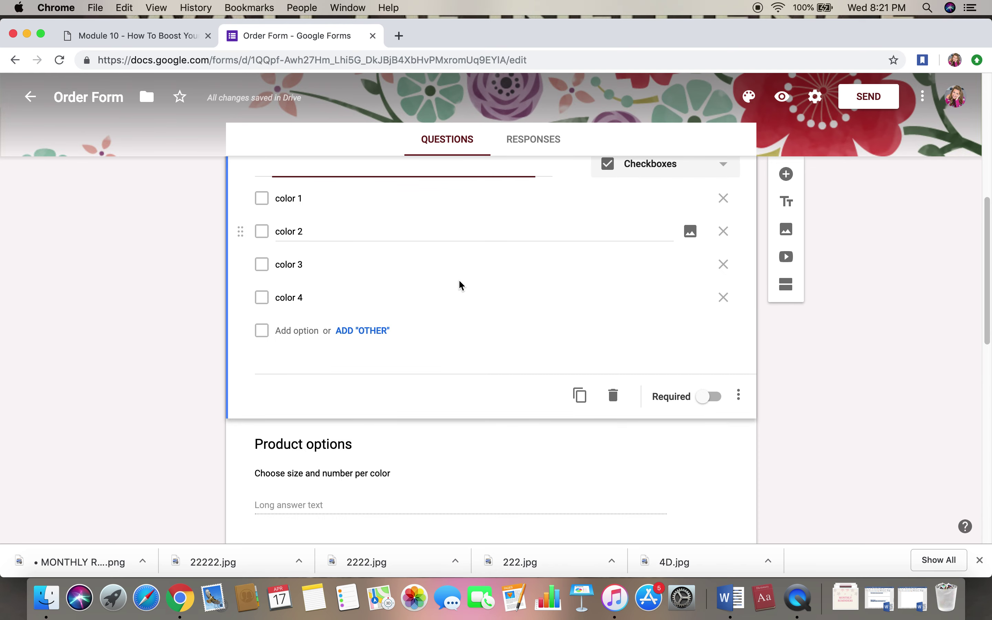
{"action": "type", "text": "How t"}
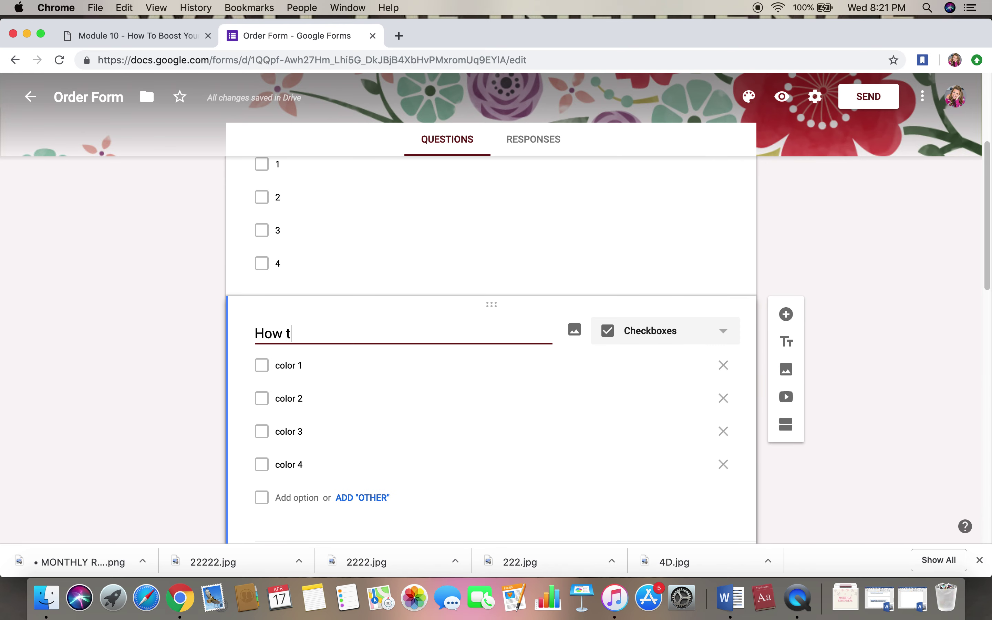
{"action": "key", "text": "BackSpace"}
{"action": "type", "text": "woulf you"}
{"action": "key", "text": "BackSpace"}
{"action": "key", "text": "BackSpace"}
{"action": "key", "text": "BackSpace"}
{"action": "key", "text": "BackSpace"}
{"action": "type", "text": "d you lik"}
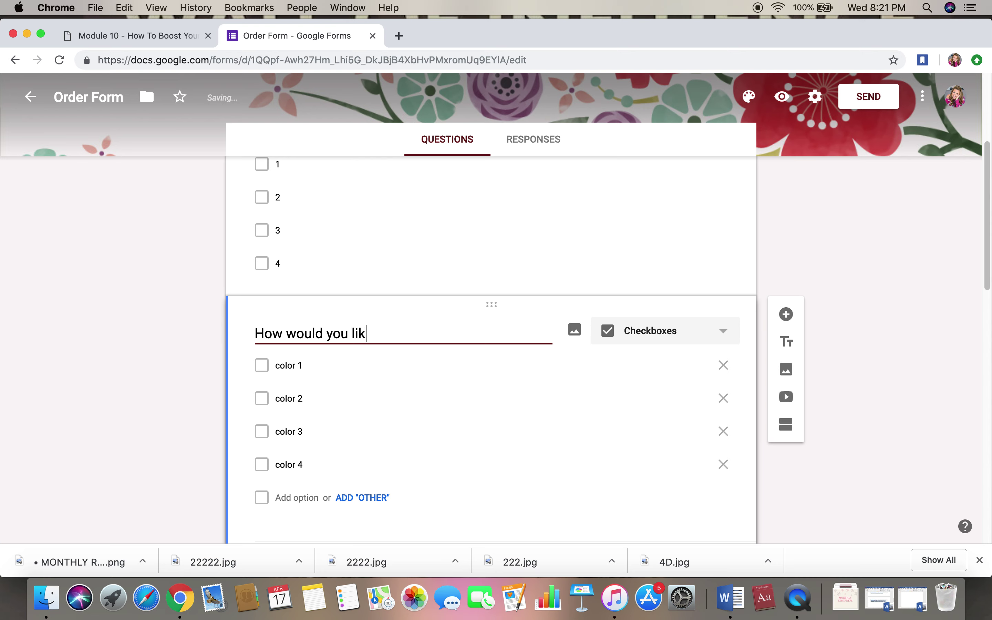
{"action": "type", "text": "e to make payment?"}
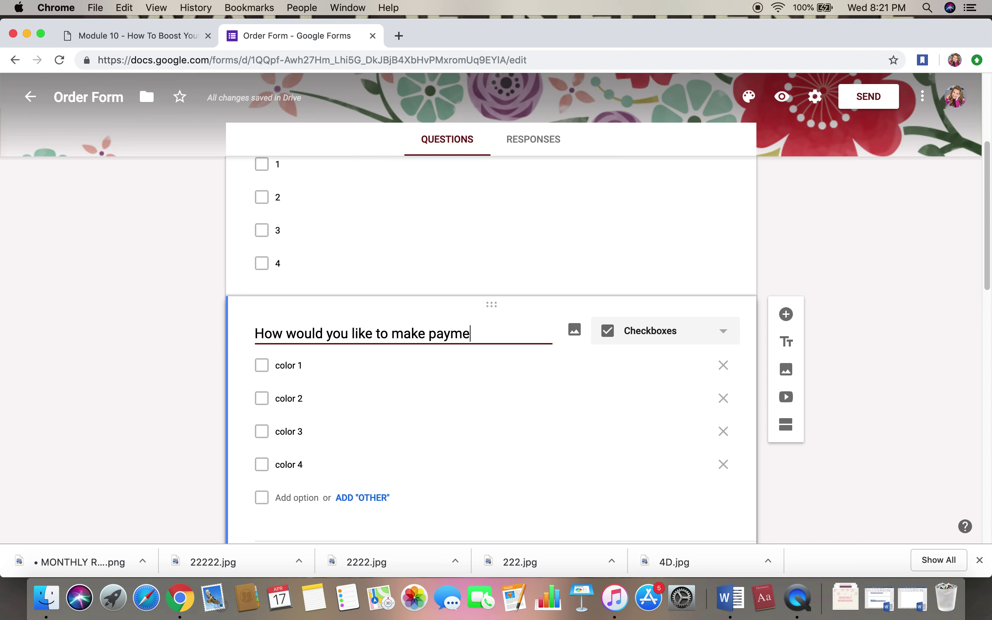
Keep it as checkboxes with choices Paypal and Credit Card, removing color 3 and color 4.
{"action": "left_click", "coordinate": [701, 333]}
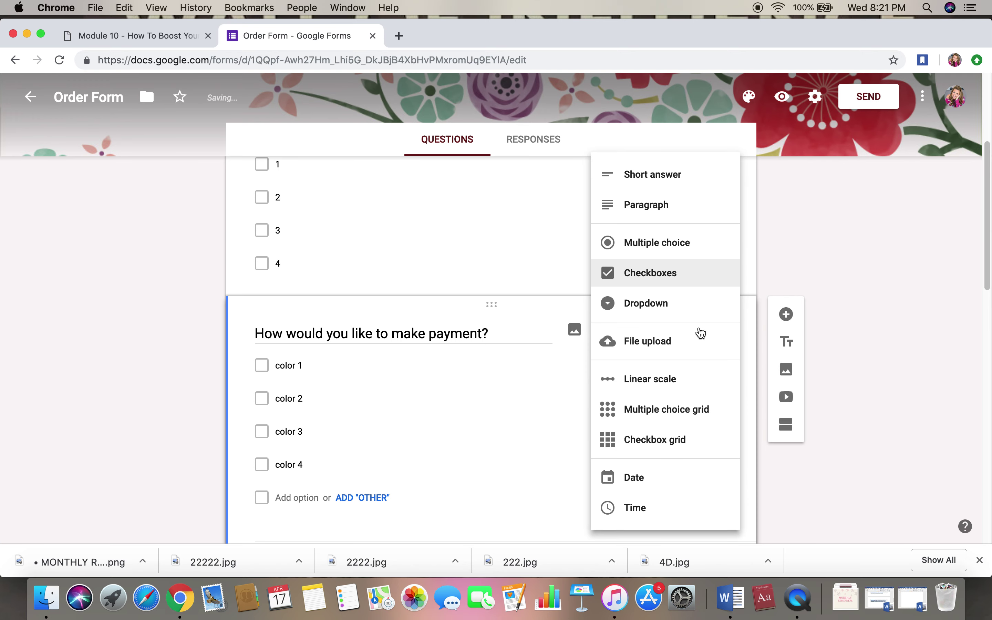
{"action": "left_click", "coordinate": [662, 272]}
{"action": "left_click", "coordinate": [309, 365]}
{"action": "type", "text": "Paypal"}
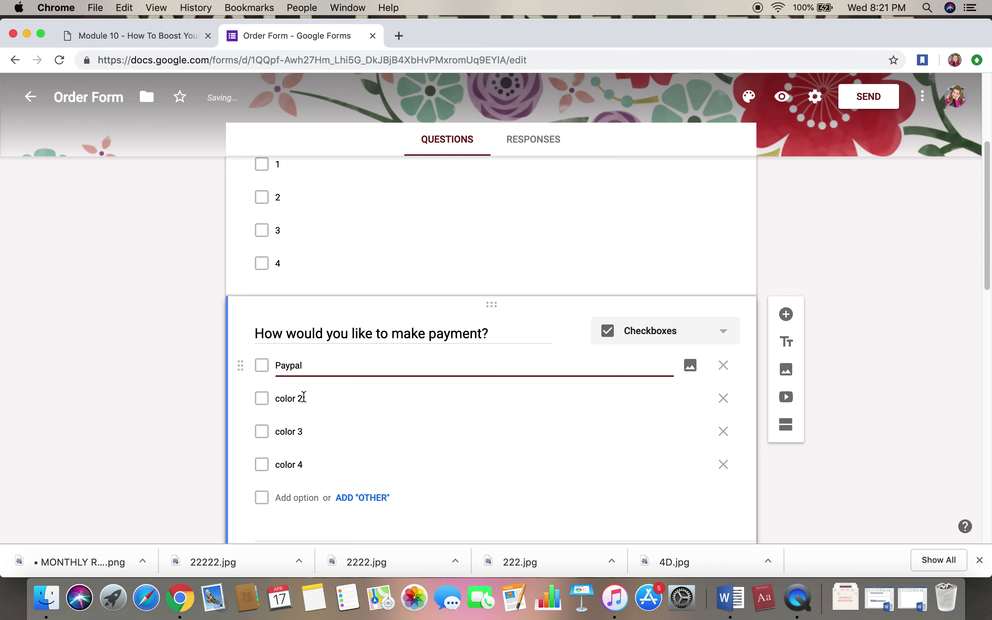
{"action": "left_click", "coordinate": [306, 399]}
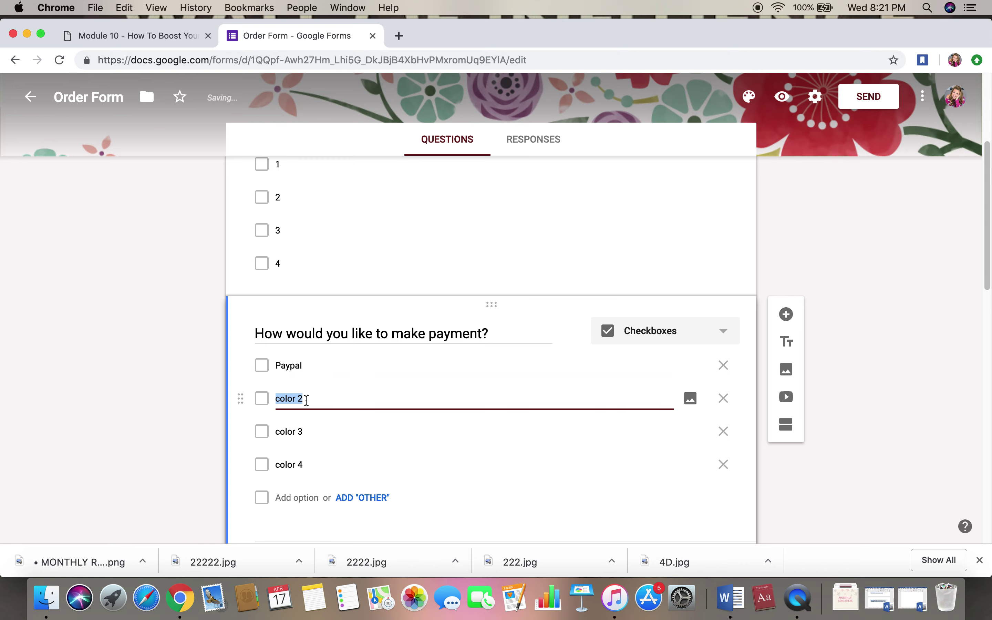
{"action": "type", "text": "C"}
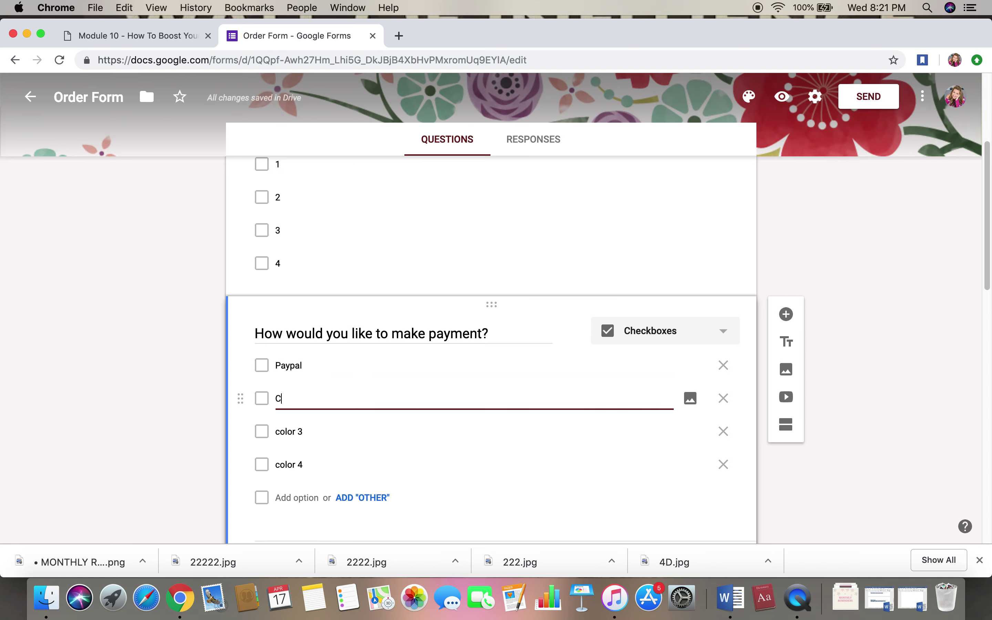
{"action": "type", "text": "redit Card"}
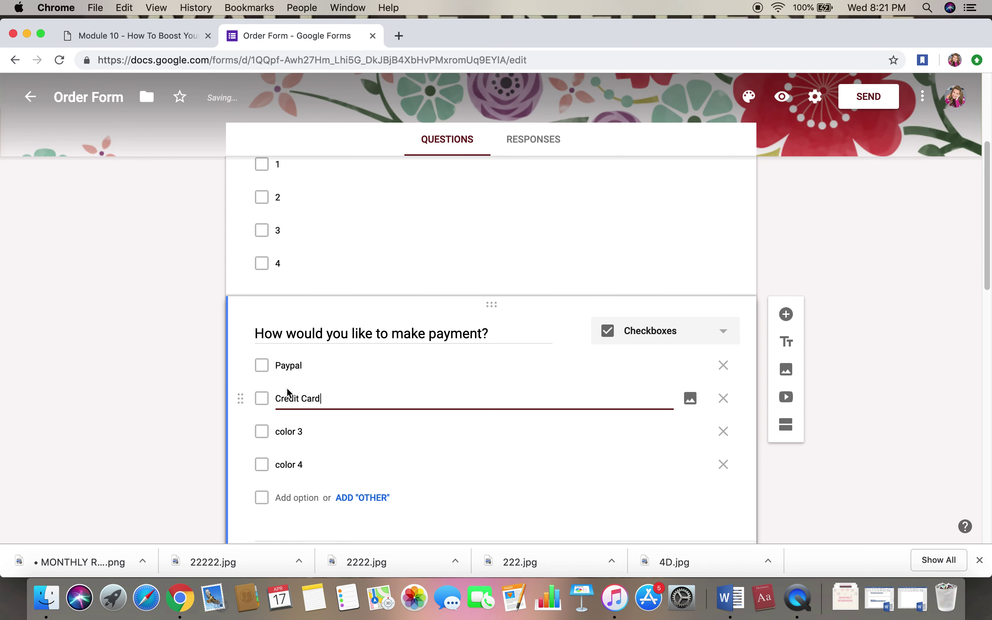
{"action": "scroll", "coordinate": [402, 410], "scroll_direction": "down", "scroll_amount": 2}
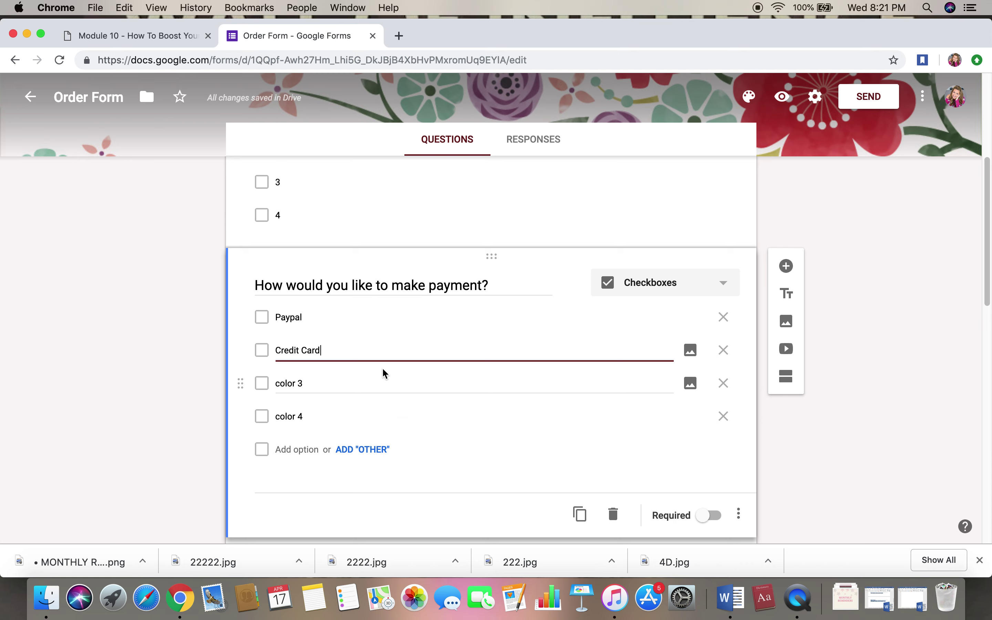
{"action": "left_click", "coordinate": [722, 383]}
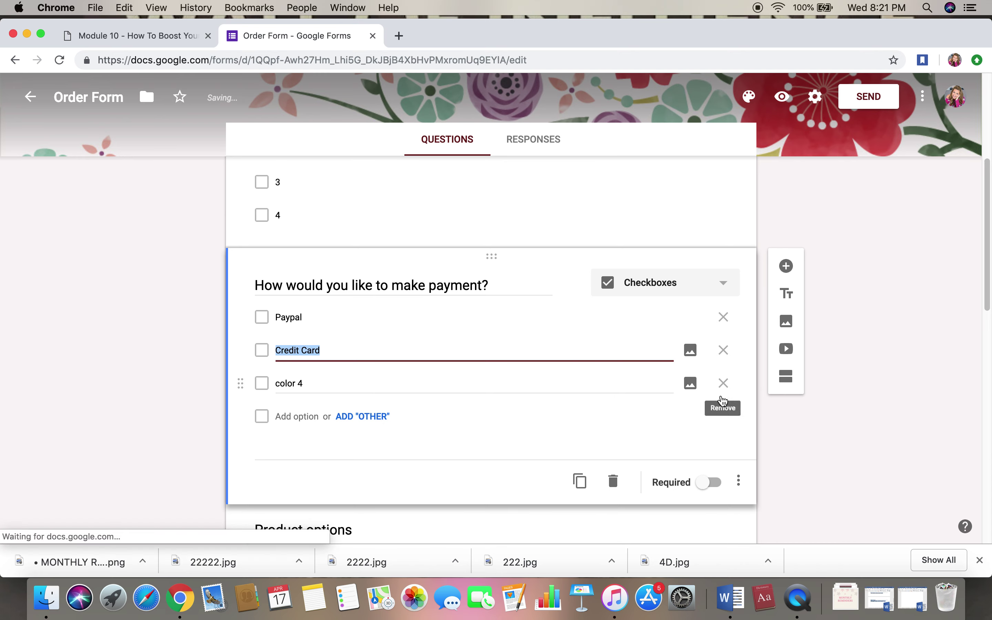
{"action": "left_click", "coordinate": [723, 385]}
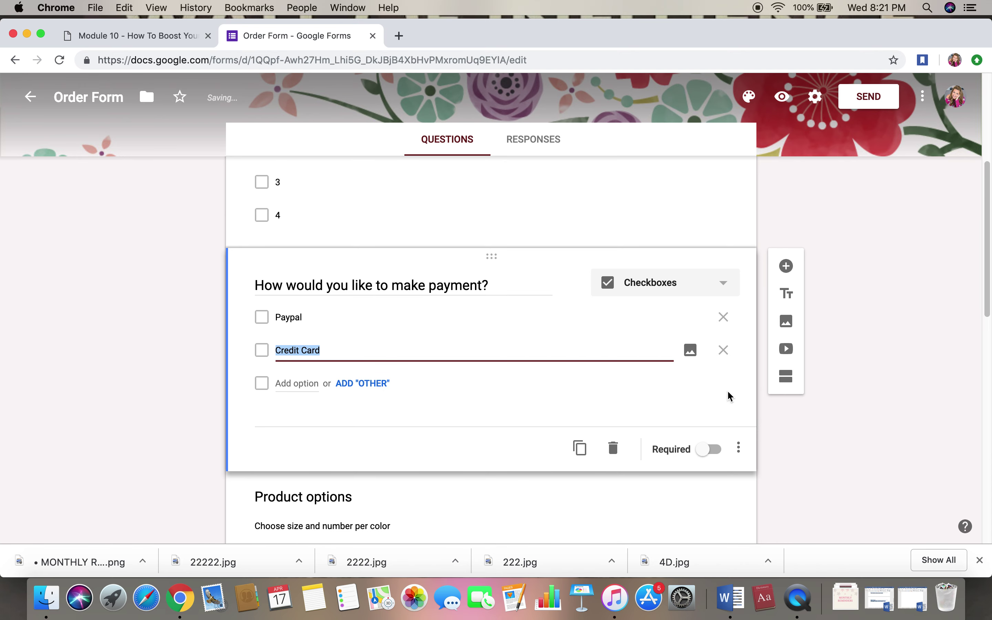
{"action": "left_click", "coordinate": [829, 427]}
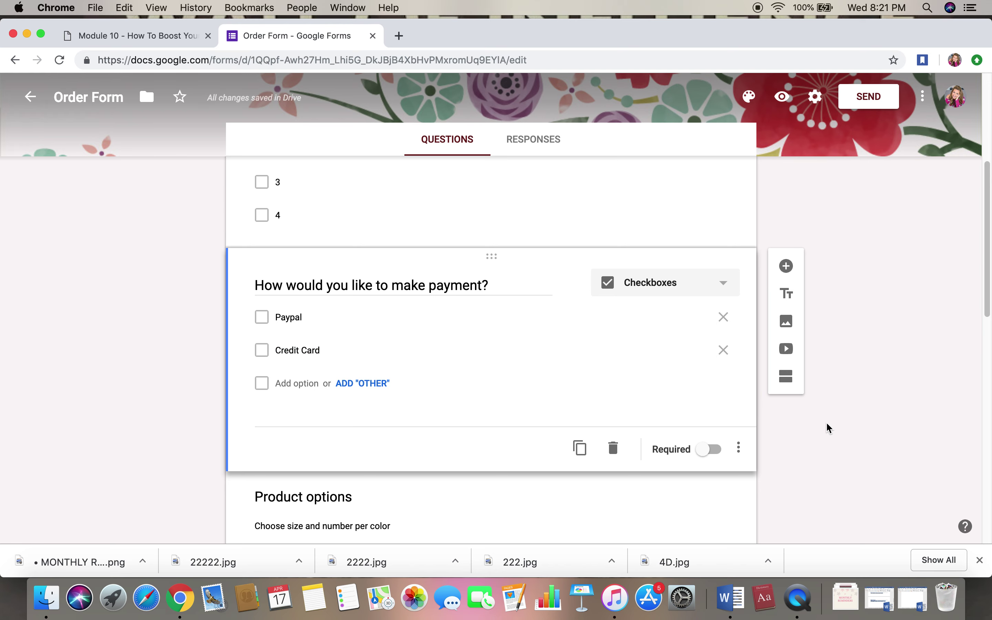
Delete the Product options question.
{"action": "scroll", "coordinate": [815, 454], "scroll_direction": "down", "scroll_amount": 5}
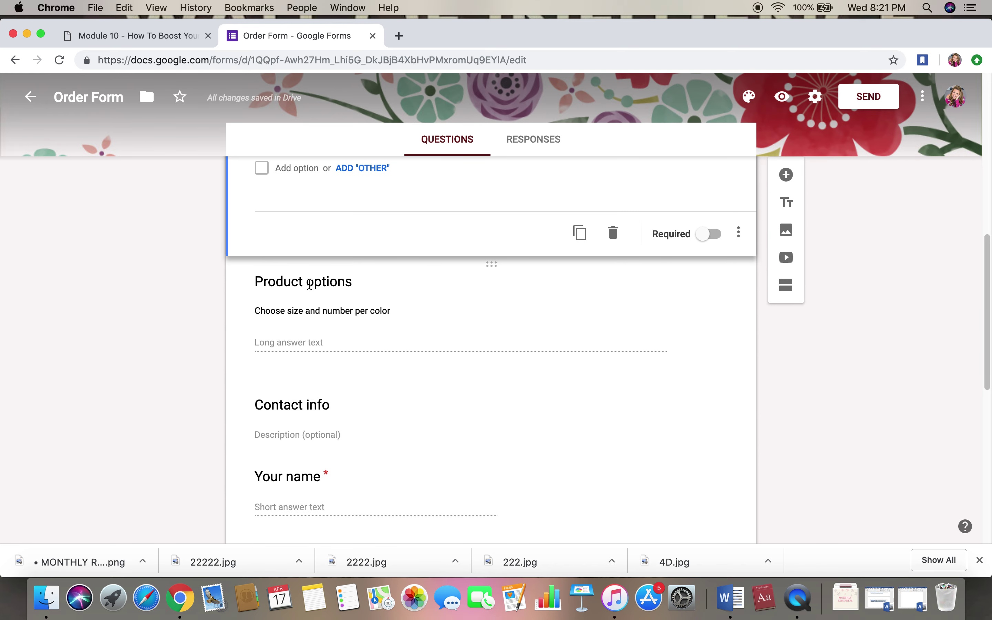
{"action": "scroll", "coordinate": [160, 299], "scroll_direction": "up", "scroll_amount": 8}
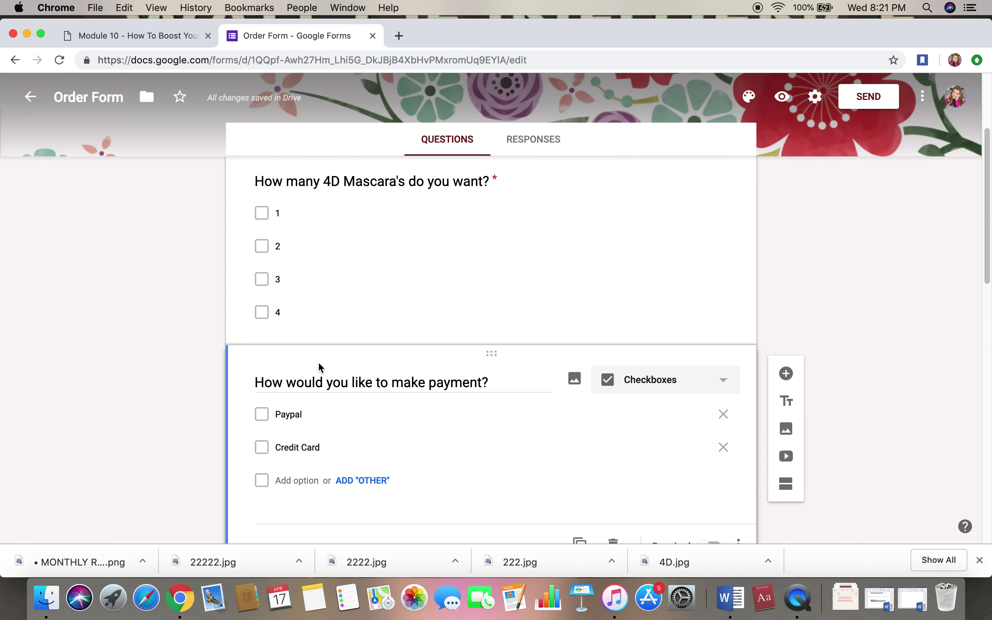
{"action": "scroll", "coordinate": [131, 416], "scroll_direction": "down", "scroll_amount": 7}
{"action": "scroll", "coordinate": [130, 416], "scroll_direction": "up", "scroll_amount": 8}
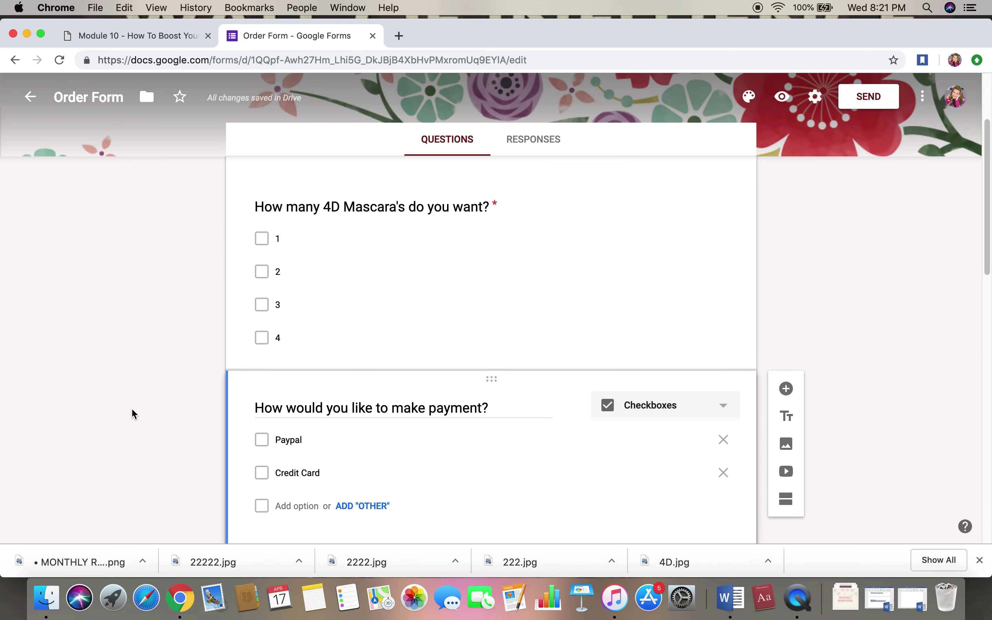
{"action": "scroll", "coordinate": [118, 418], "scroll_direction": "down", "scroll_amount": 3}
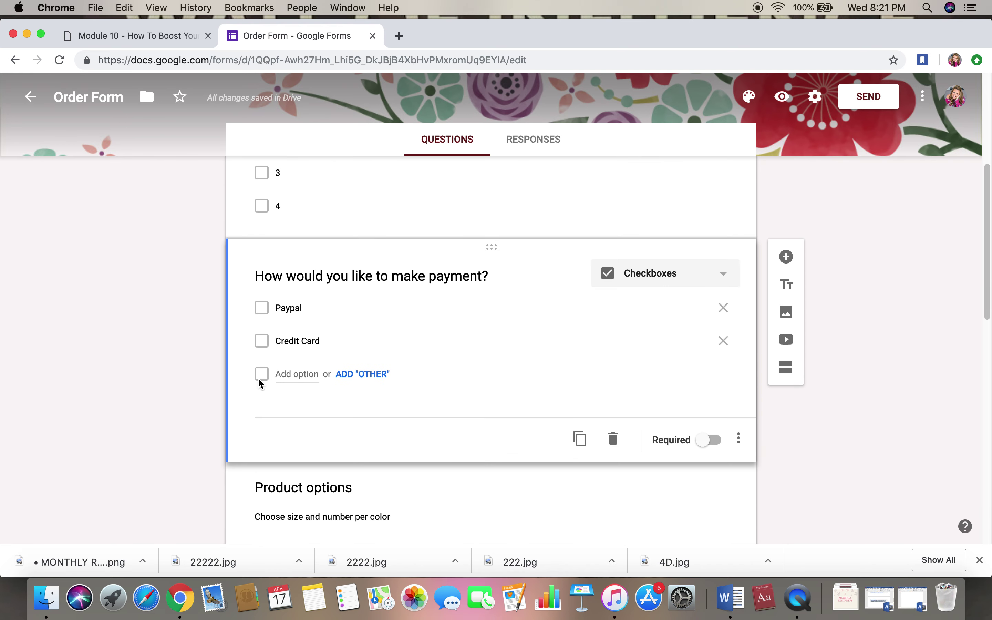
{"action": "scroll", "coordinate": [170, 408], "scroll_direction": "down", "scroll_amount": 4}
{"action": "left_click", "coordinate": [559, 375]}
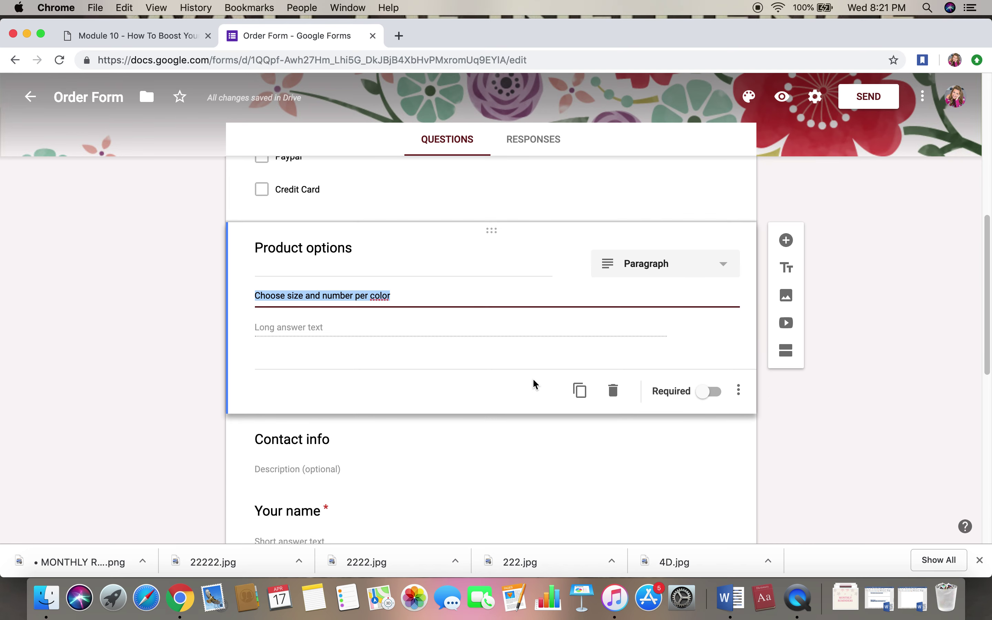
{"action": "left_click", "coordinate": [614, 392]}
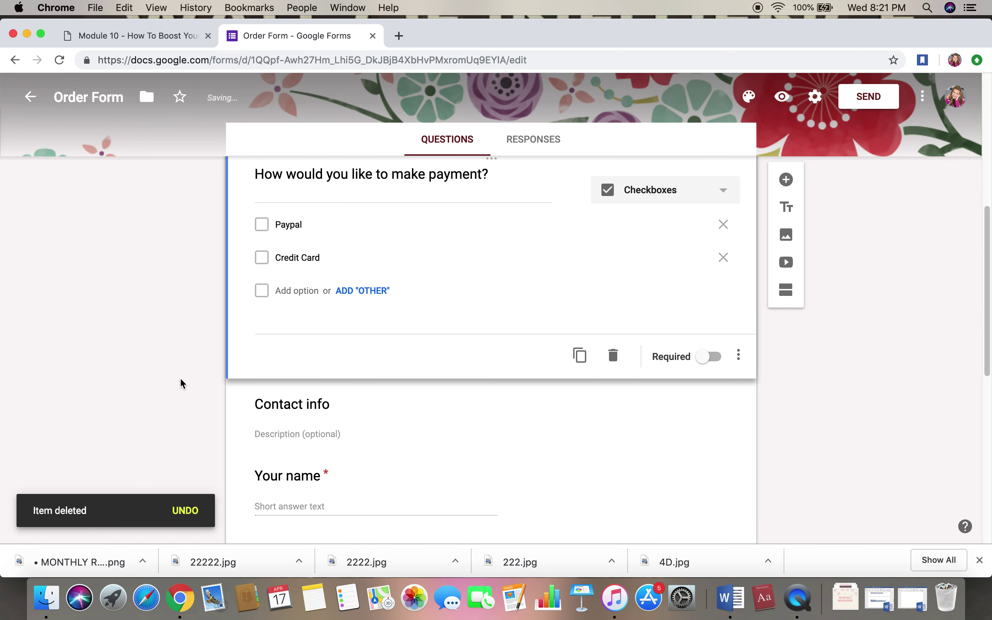
Delete the Contact info section heading so Your name follows the payment question.
{"action": "scroll", "coordinate": [182, 383], "scroll_direction": "down", "scroll_amount": 2}
{"action": "left_click", "coordinate": [332, 283]}
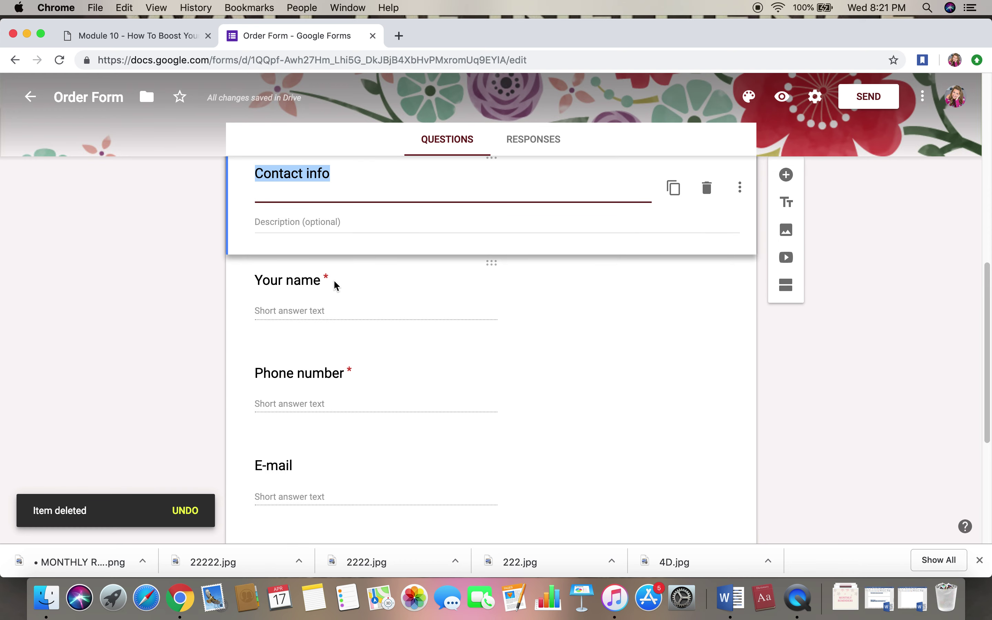
{"action": "left_click", "coordinate": [712, 189]}
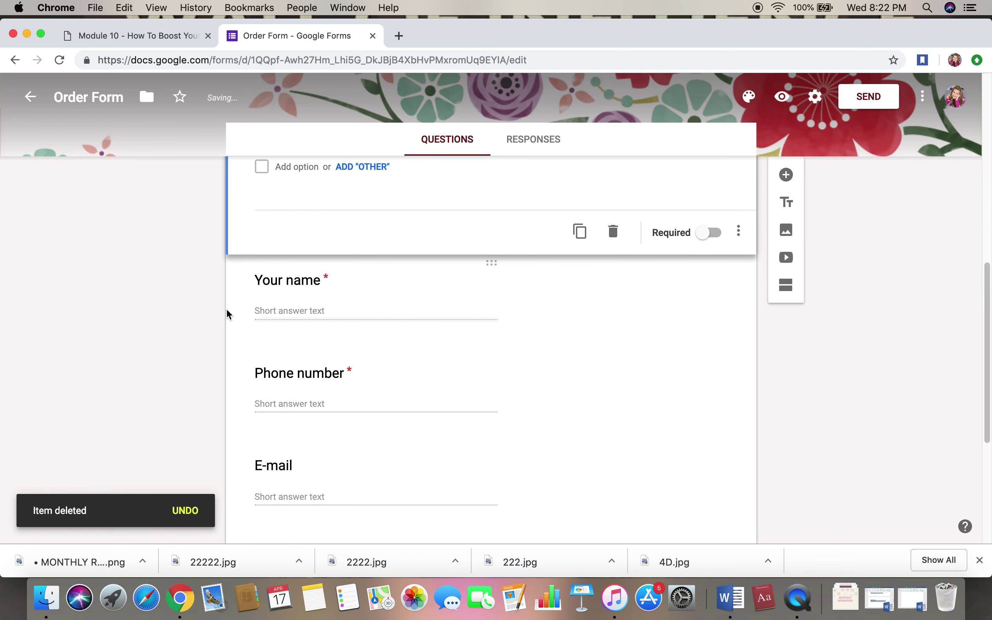
{"action": "left_click", "coordinate": [335, 290]}
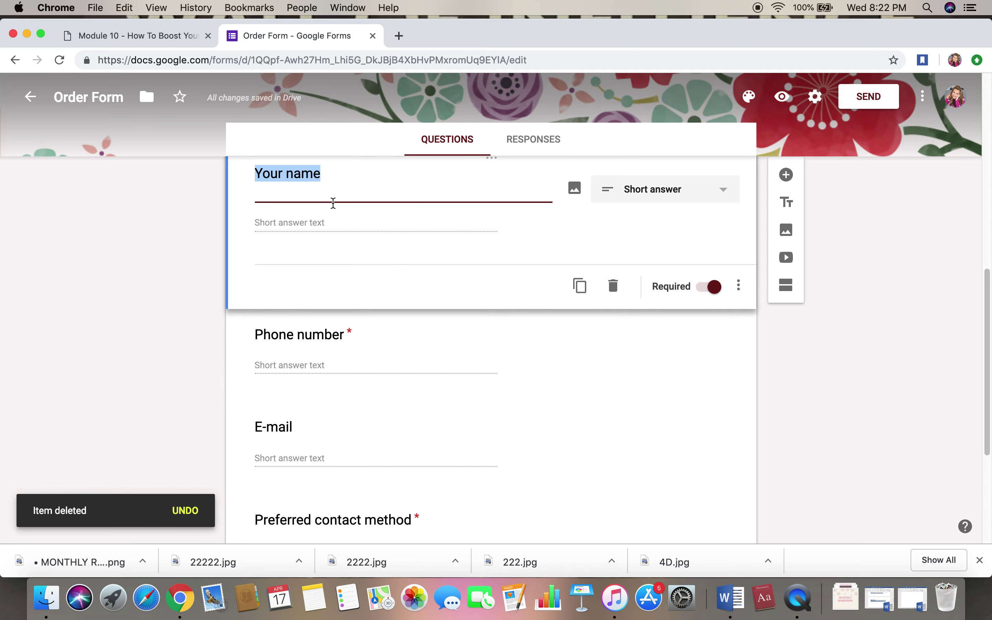
Rename the Your name question 'First and Last Name', keeping it as Short answer.
{"action": "scroll", "coordinate": [334, 213], "scroll_direction": "up", "scroll_amount": 2}
{"action": "type", "text": "FIrst "}
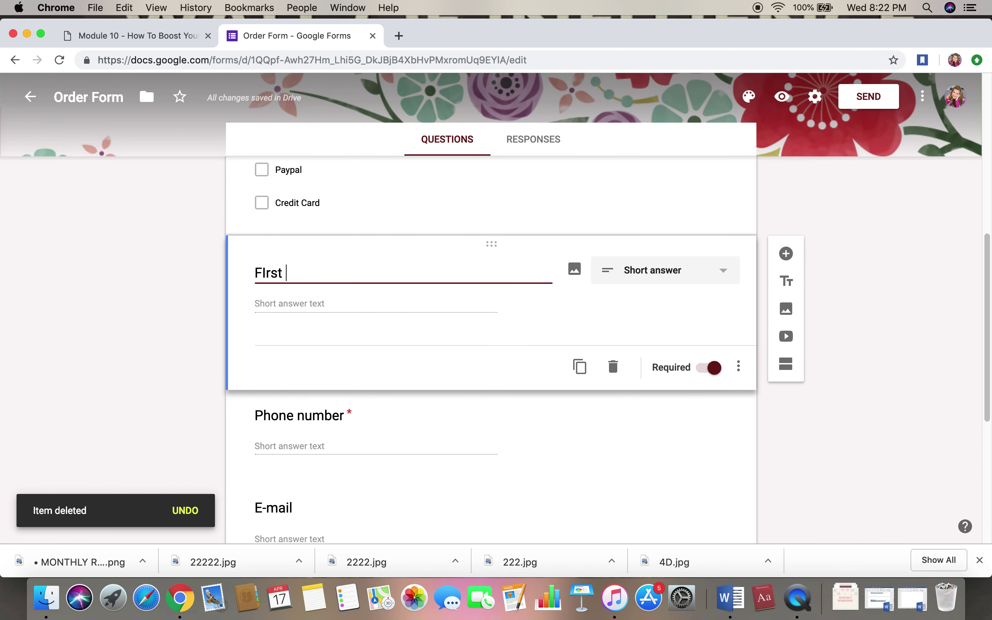
{"action": "type", "text": "airst and Last Name"}
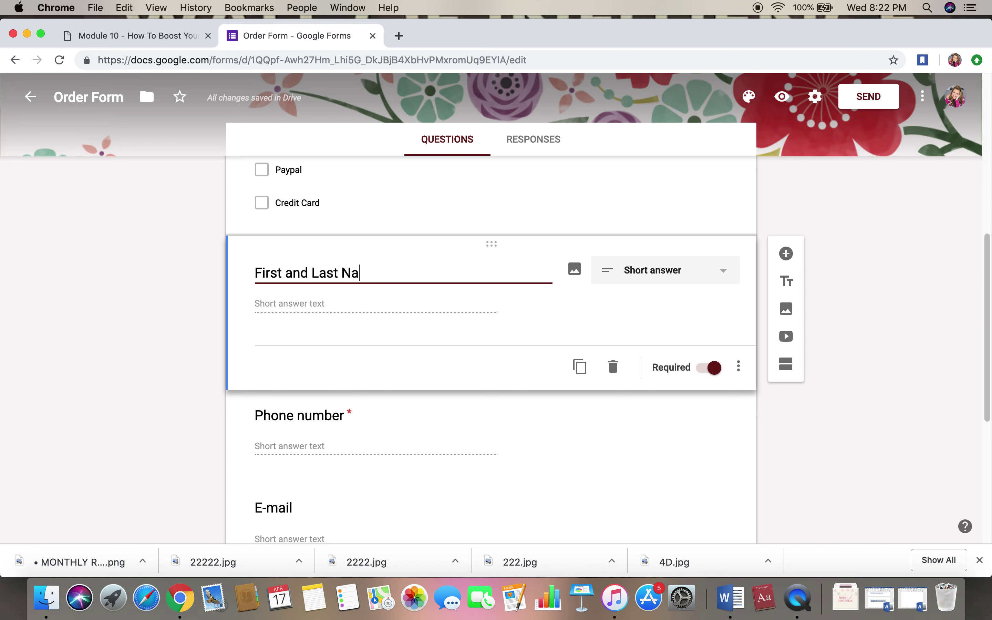
{"action": "left_click", "coordinate": [340, 305]}
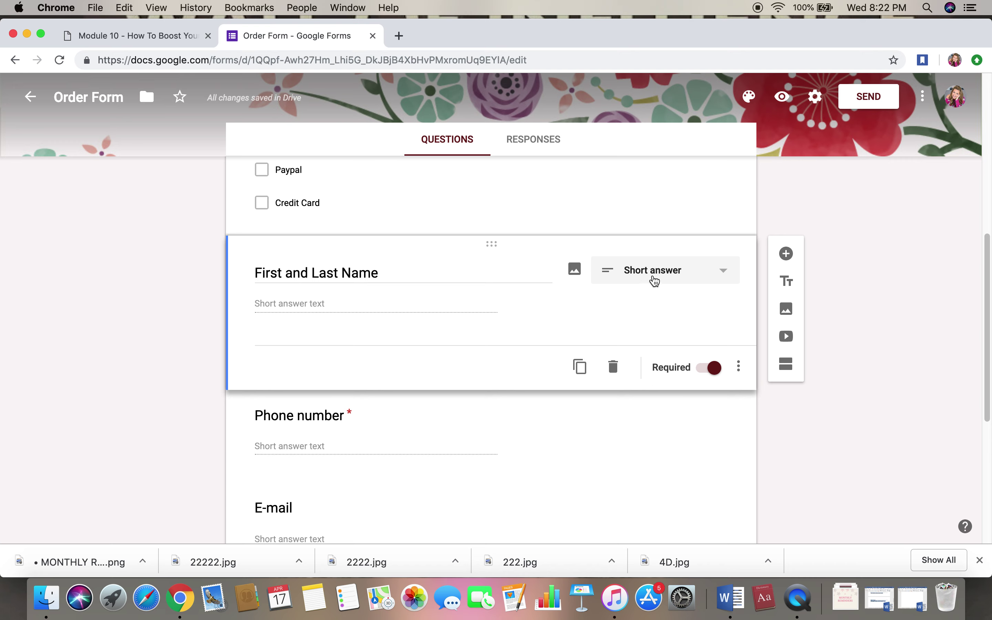
{"action": "left_click", "coordinate": [678, 276]}
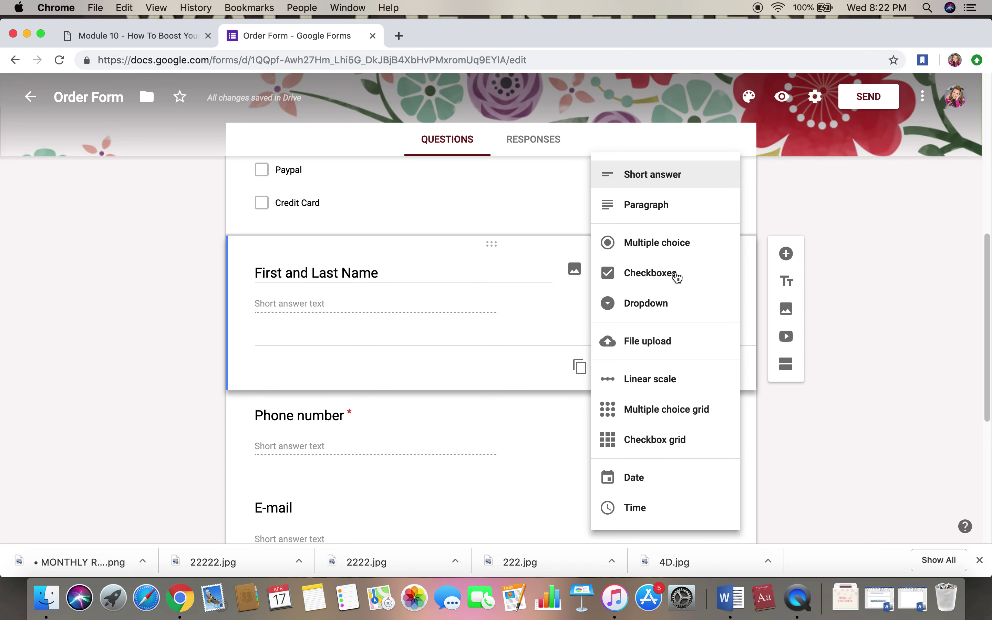
{"action": "left_click", "coordinate": [660, 180]}
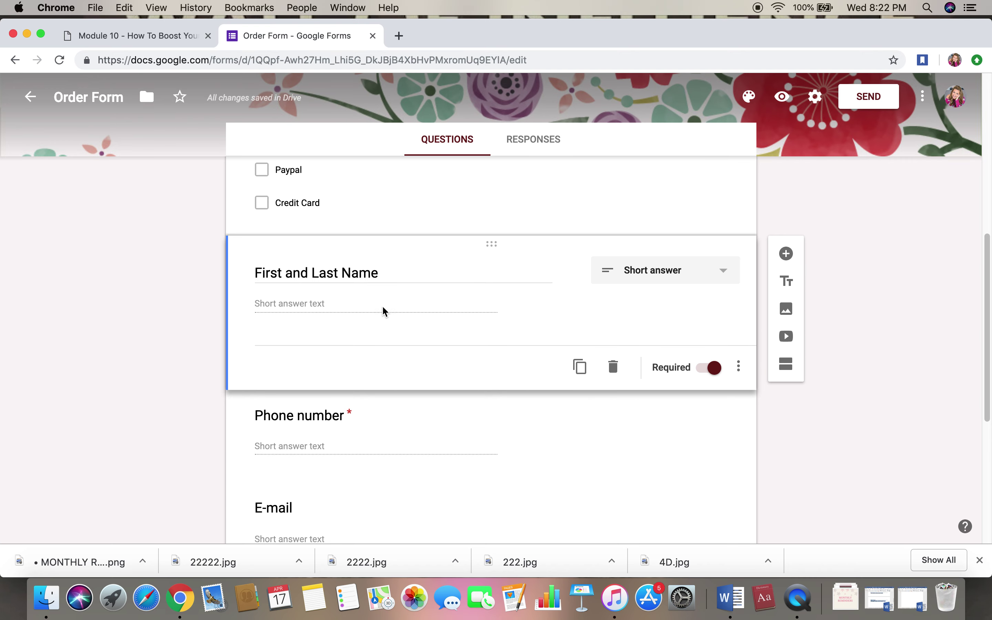
Retitle the E-mail question 'Your email address for tracking'.
{"action": "left_click", "coordinate": [655, 440]}
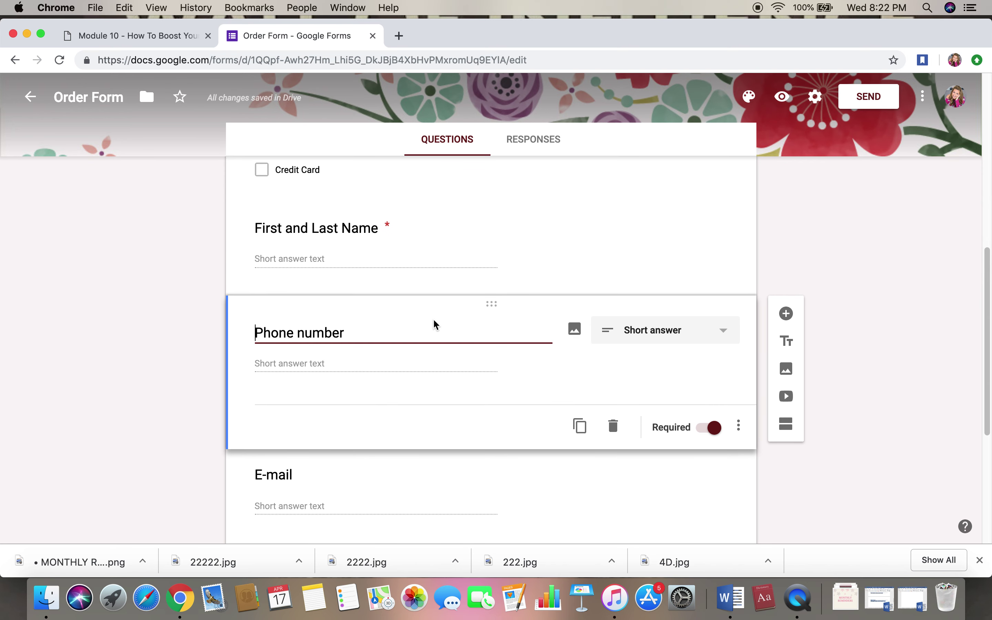
{"action": "scroll", "coordinate": [427, 346], "scroll_direction": "down", "scroll_amount": 2}
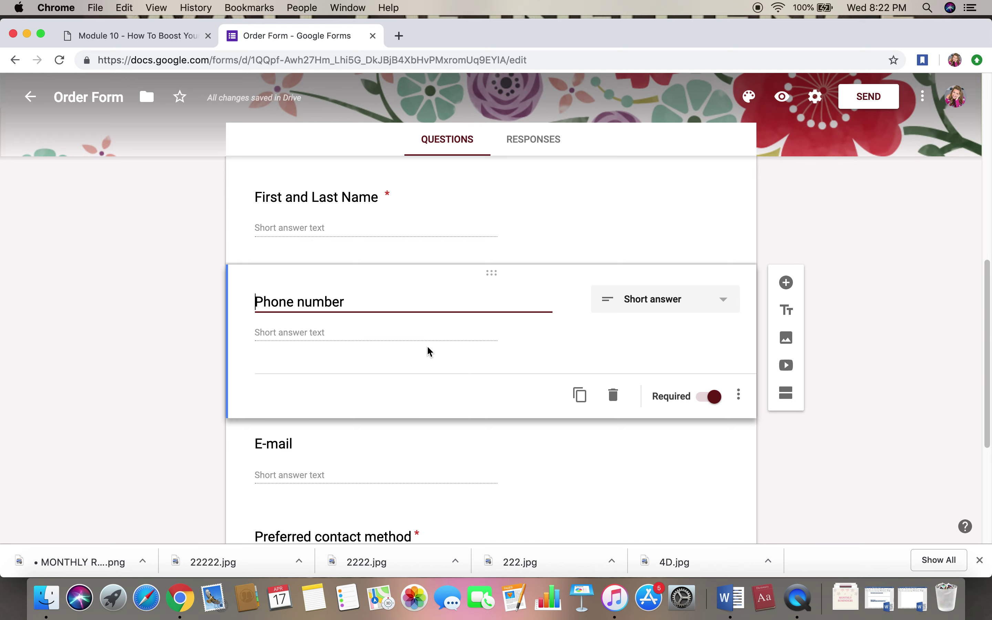
{"action": "scroll", "coordinate": [440, 365], "scroll_direction": "down", "scroll_amount": 4}
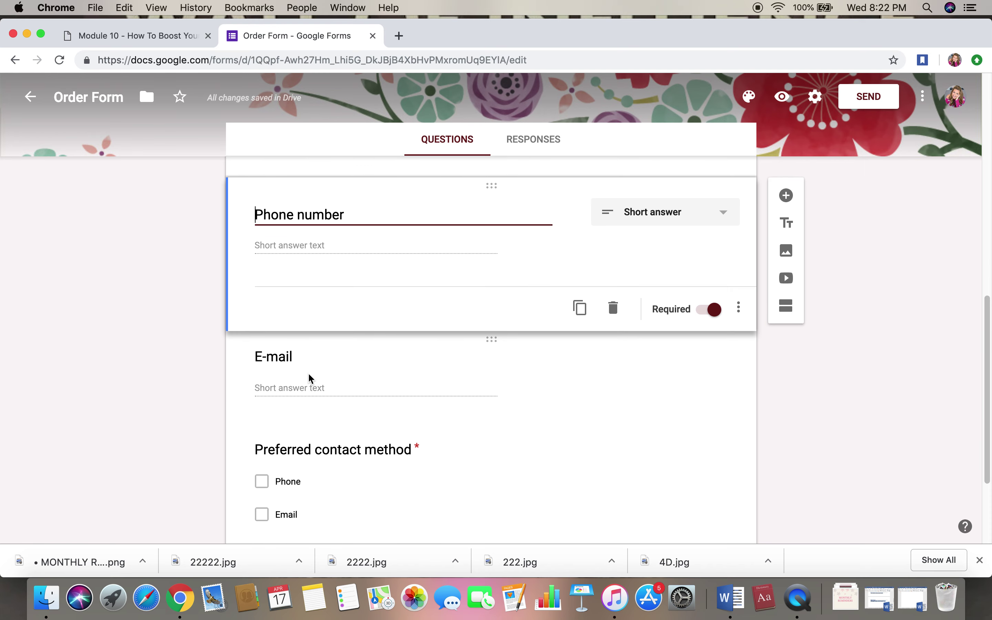
{"action": "left_click", "coordinate": [308, 379]}
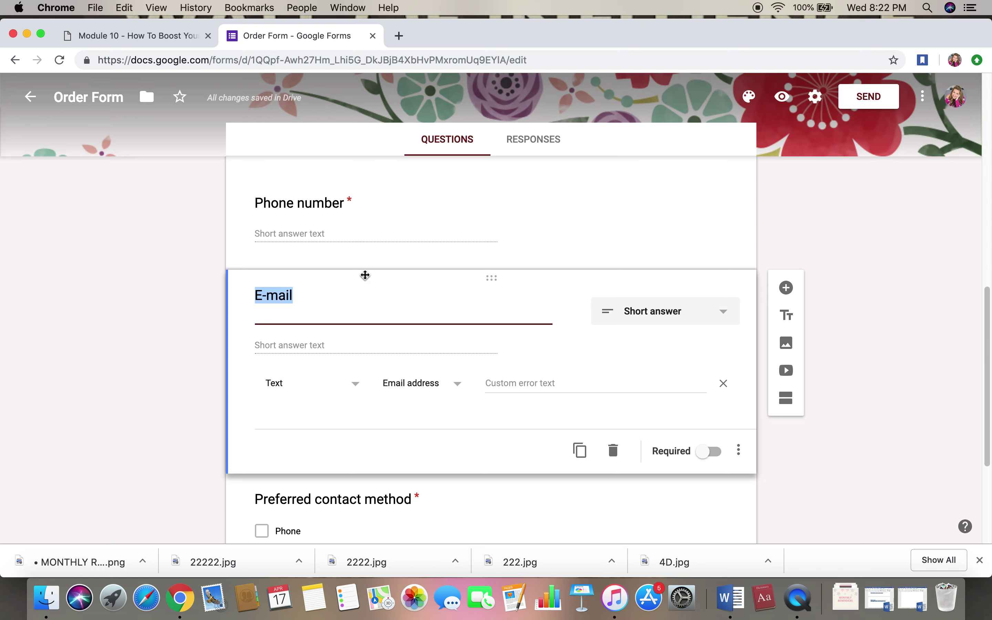
{"action": "type", "text": "Your email add"}
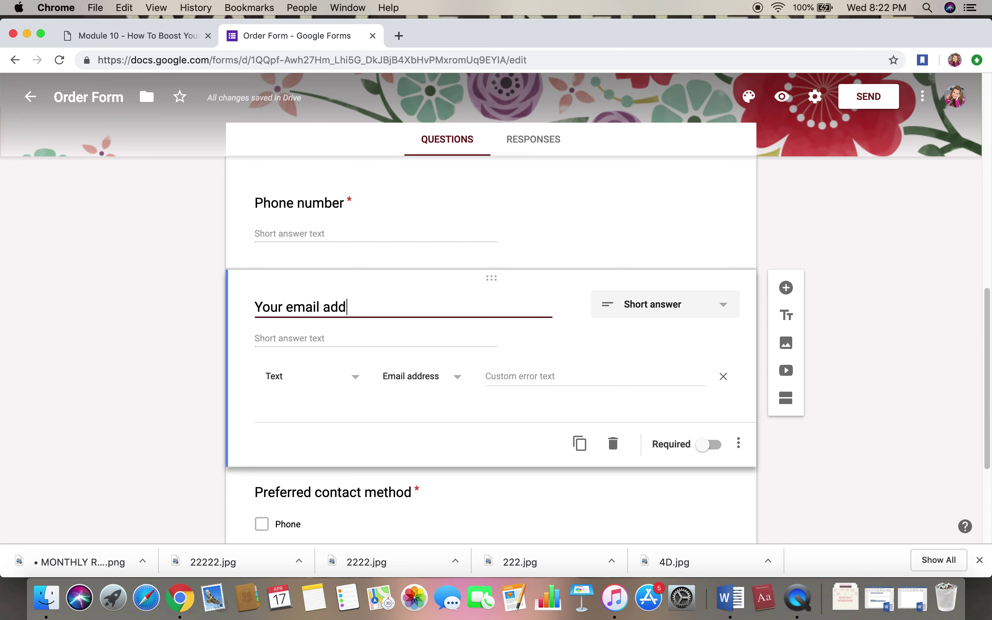
{"action": "type", "text": "ress for tracking"}
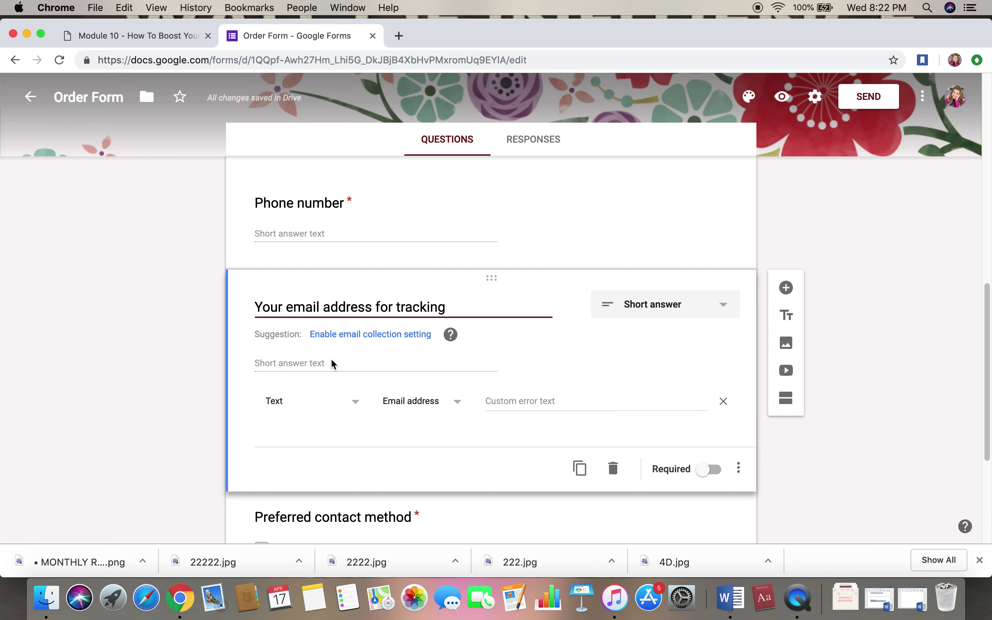
Delete the Preferred contact method and Questions and comments questions.
{"action": "scroll", "coordinate": [549, 403], "scroll_direction": "down", "scroll_amount": 4}
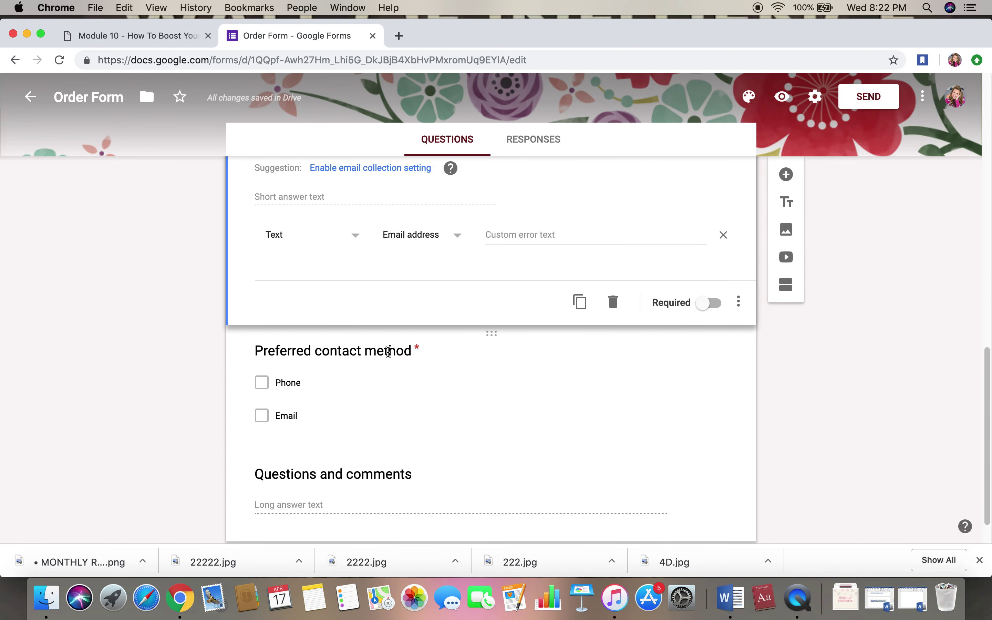
{"action": "left_click", "coordinate": [404, 379]}
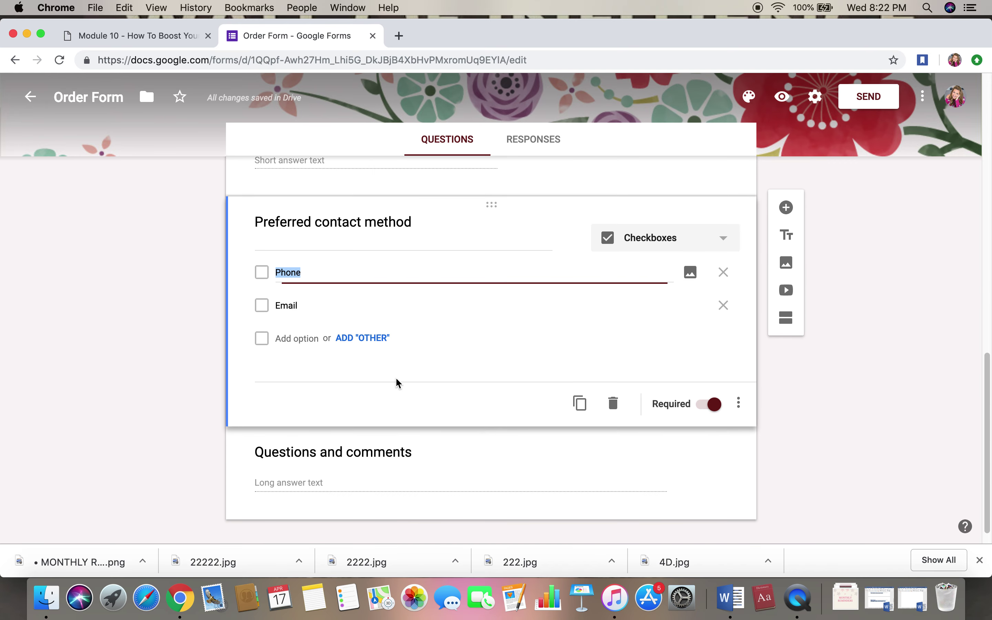
{"action": "left_click", "coordinate": [619, 406]}
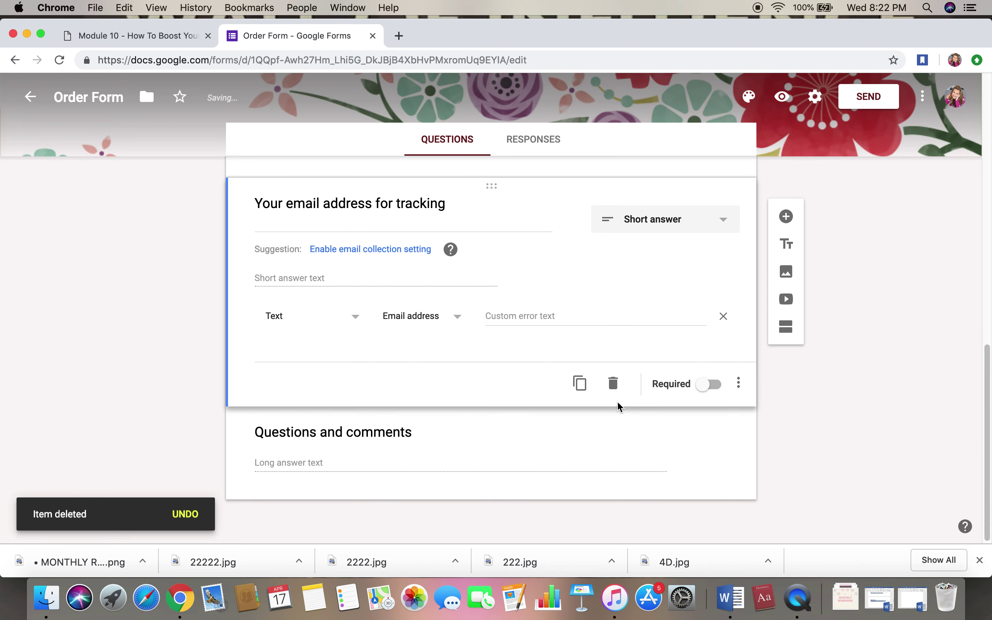
{"action": "left_click", "coordinate": [376, 451]}
{"action": "left_click", "coordinate": [614, 477]}
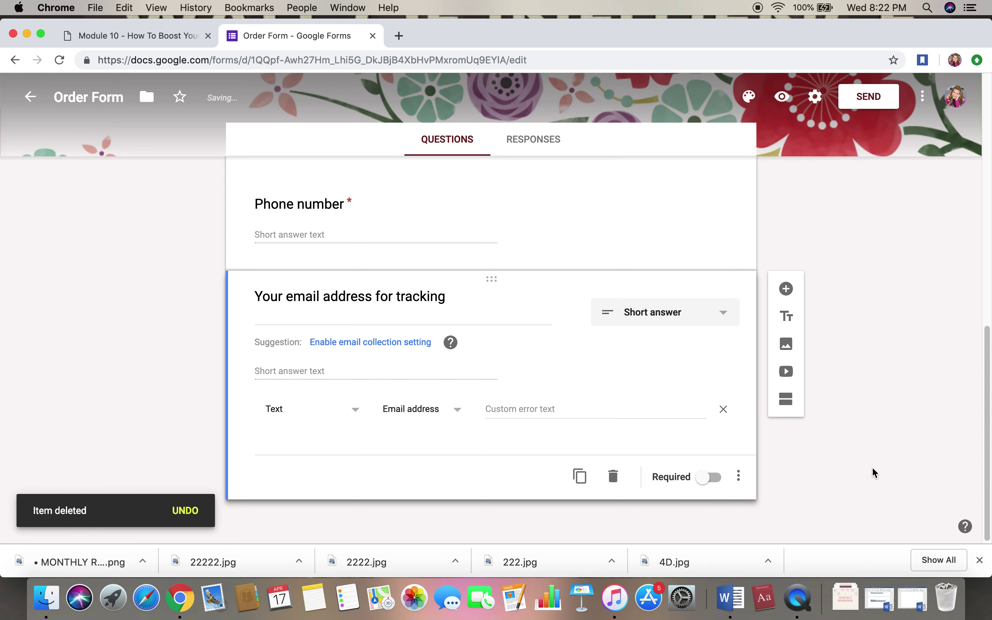
Delete the Phone number question and return to the top of the form.
{"action": "scroll", "coordinate": [872, 466], "scroll_direction": "up", "scroll_amount": 15}
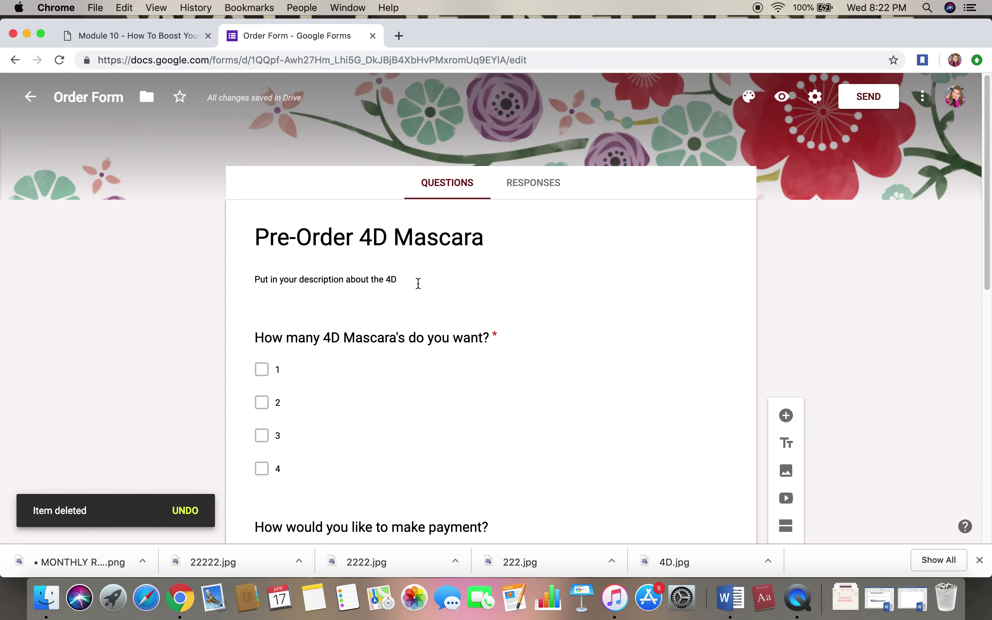
{"action": "scroll", "coordinate": [419, 284], "scroll_direction": "down", "scroll_amount": 2}
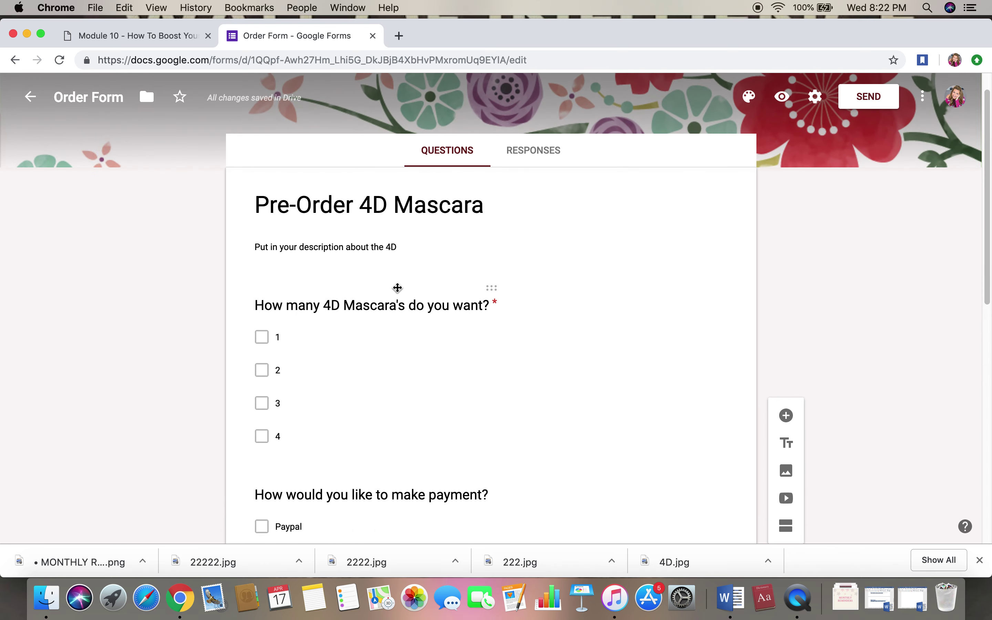
{"action": "scroll", "coordinate": [395, 349], "scroll_direction": "down", "scroll_amount": 5}
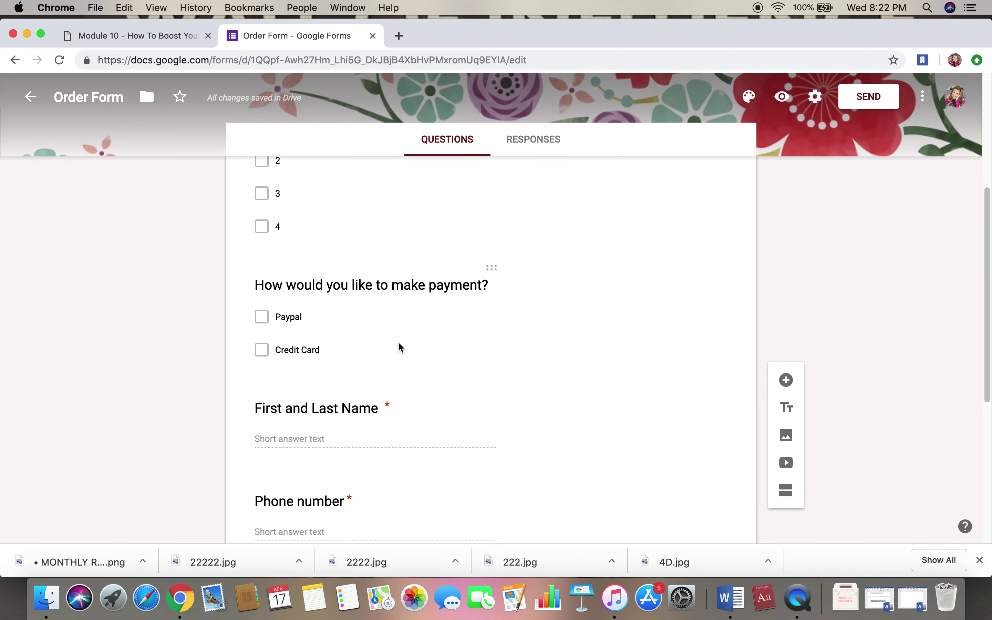
{"action": "scroll", "coordinate": [400, 346], "scroll_direction": "down", "scroll_amount": 4}
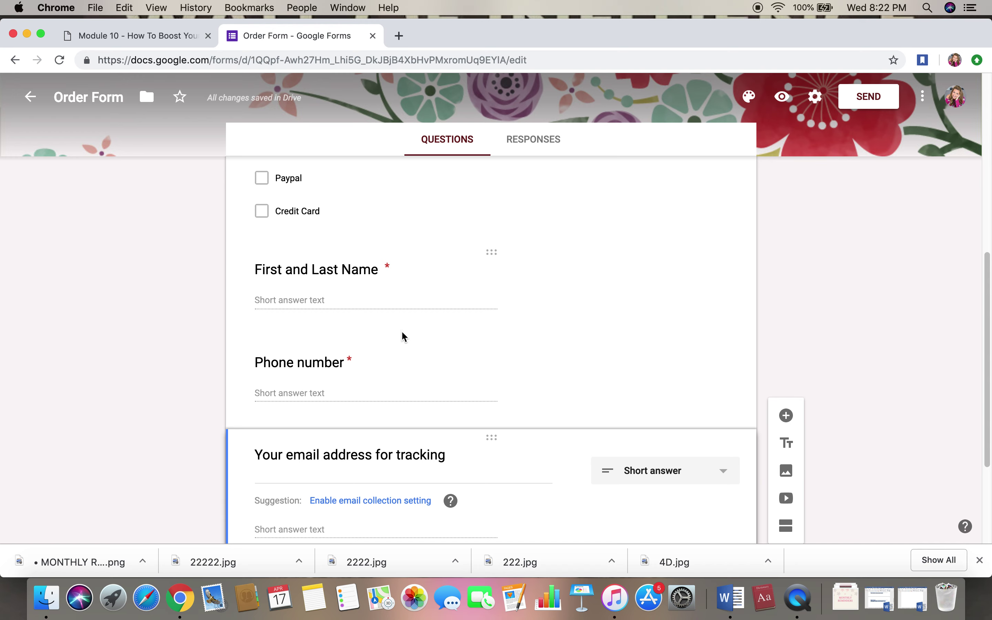
{"action": "scroll", "coordinate": [401, 371], "scroll_direction": "down", "scroll_amount": 1}
{"action": "left_click", "coordinate": [441, 262]}
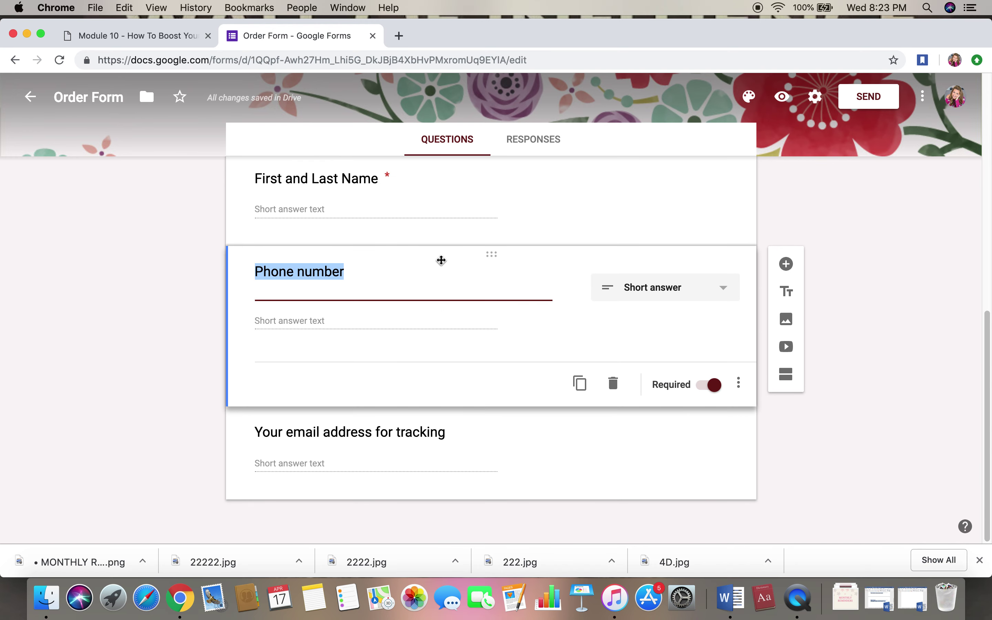
{"action": "left_click", "coordinate": [612, 386]}
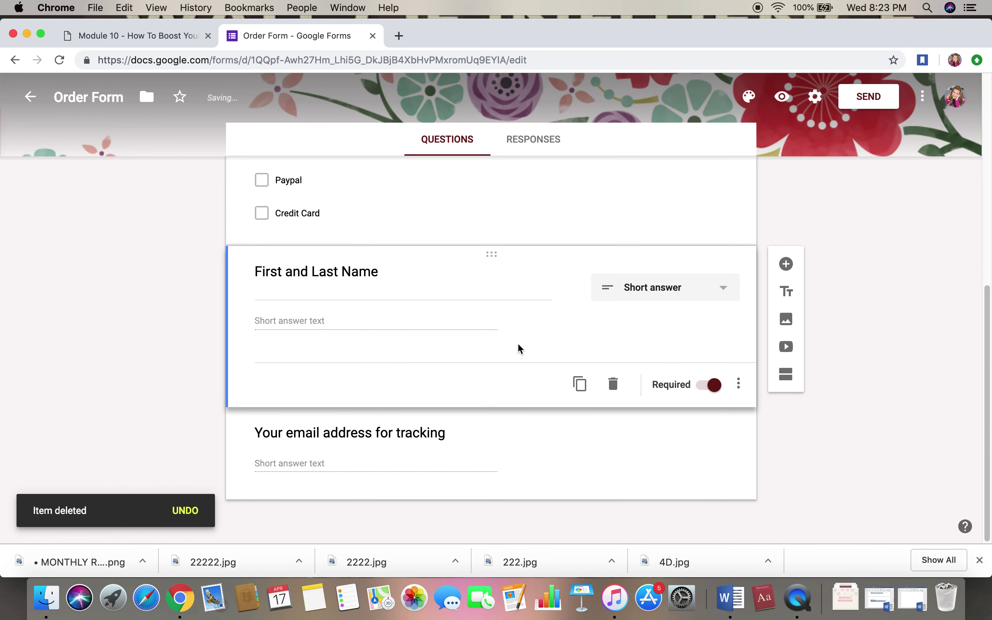
{"action": "scroll", "coordinate": [518, 348], "scroll_direction": "up", "scroll_amount": 2}
{"action": "scroll", "coordinate": [518, 346], "scroll_direction": "down", "scroll_amount": 2}
{"action": "scroll", "coordinate": [390, 435], "scroll_direction": "up", "scroll_amount": 10}
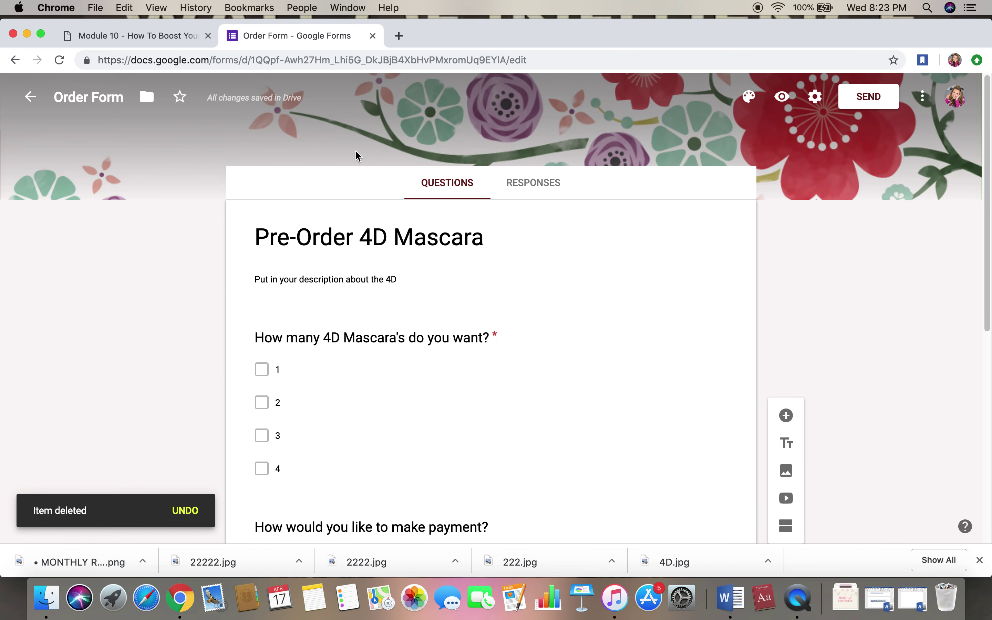
{"action": "left_click", "coordinate": [262, 60]}
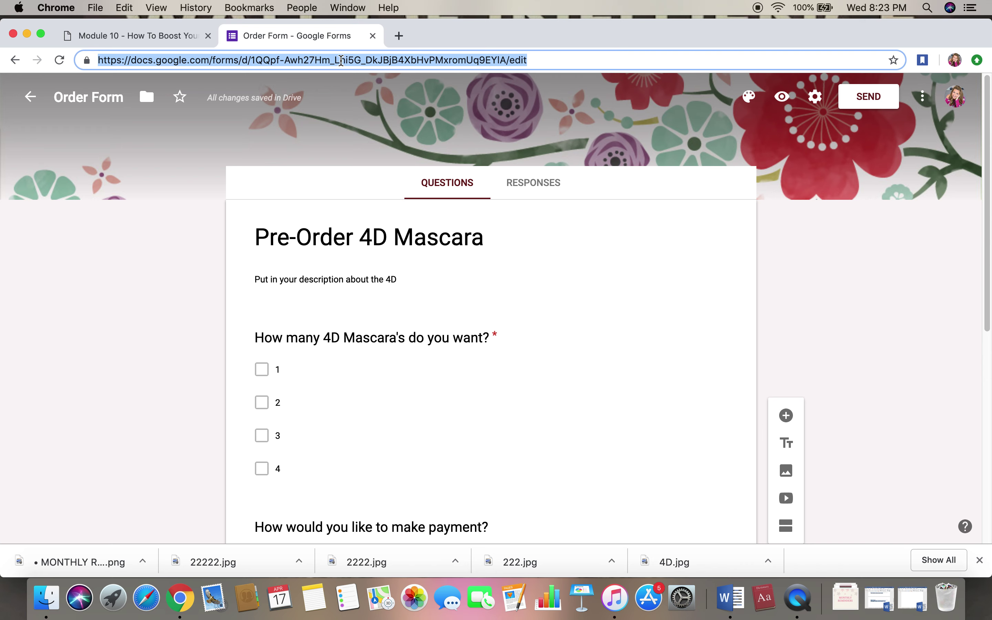
{"action": "left_click", "coordinate": [189, 252]}
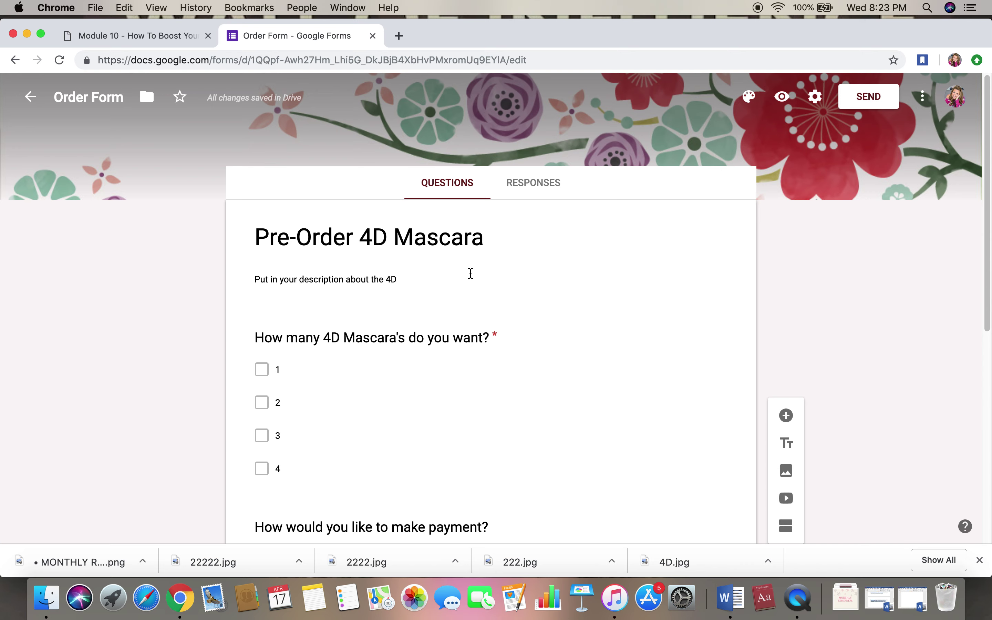
{"action": "left_click", "coordinate": [535, 186]}
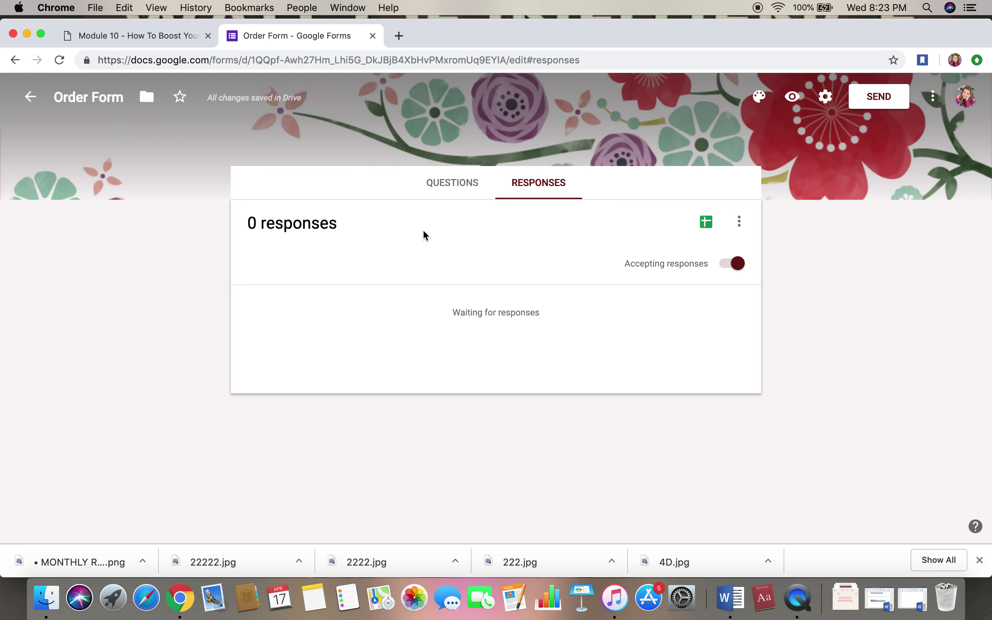
{"action": "left_click", "coordinate": [458, 185]}
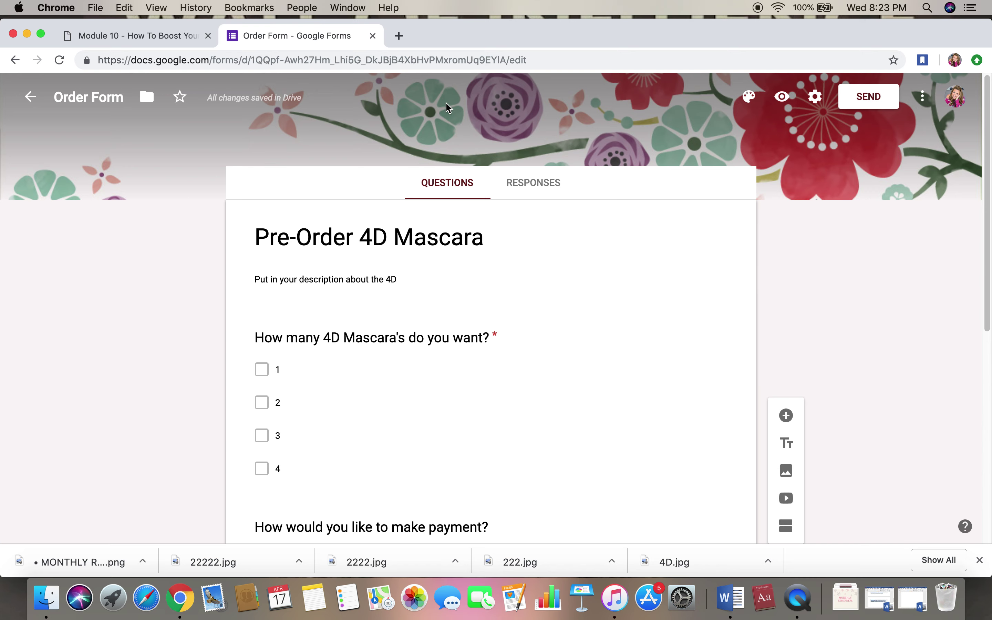
Switch the form's theme colour from dark maroon to the teal swatch in Theme Options.
{"action": "left_click", "coordinate": [750, 97]}
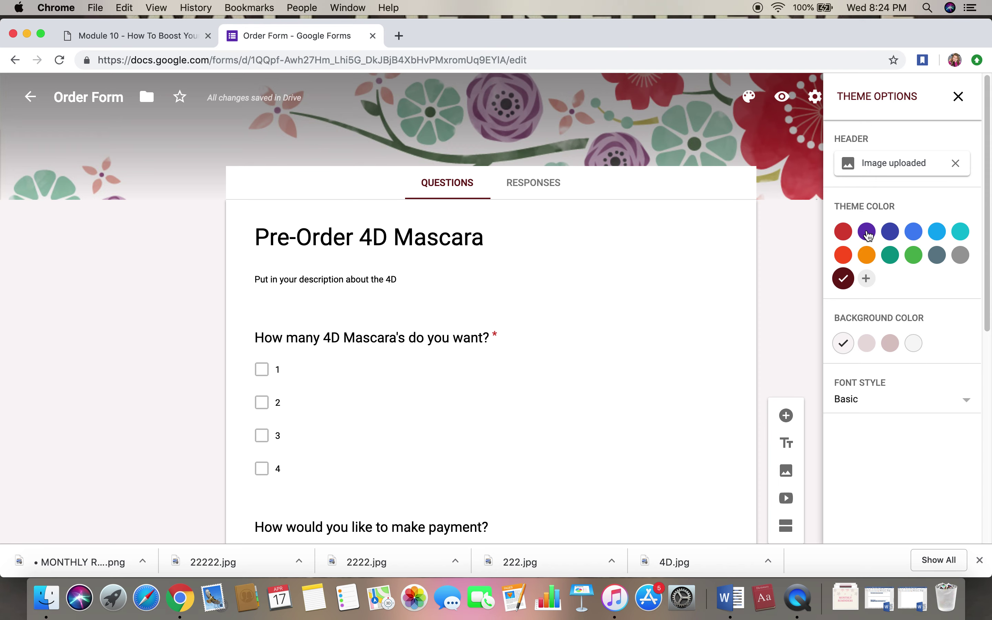
{"action": "left_click", "coordinate": [890, 255]}
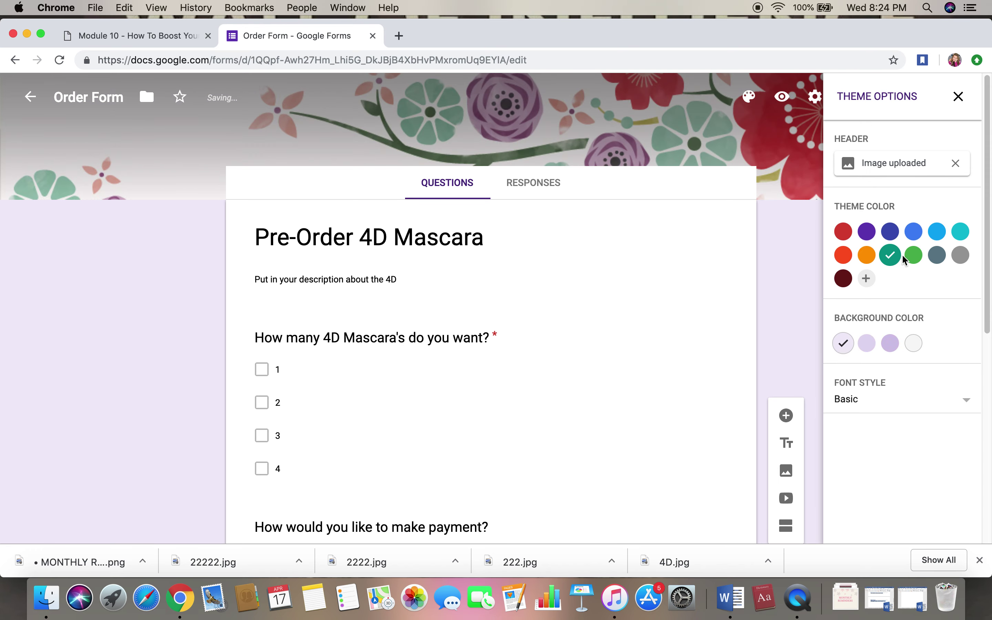